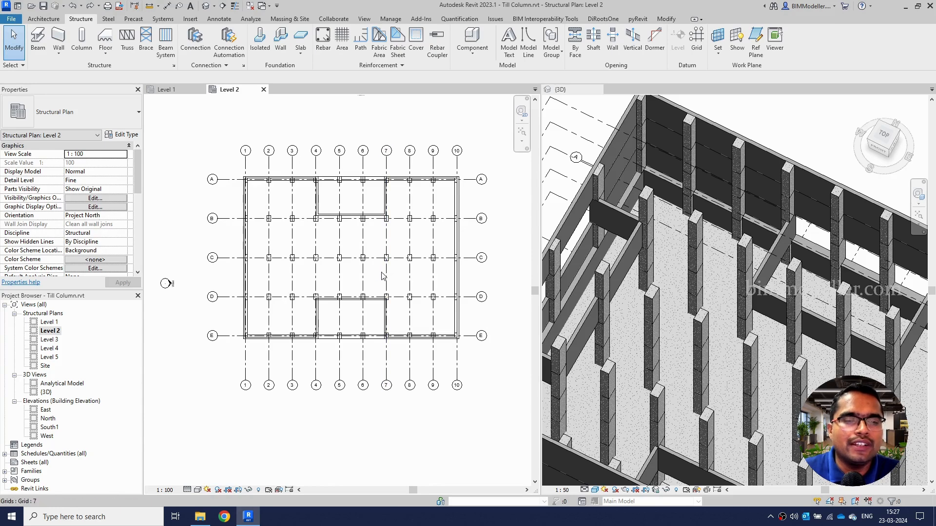
Start placing a structural beam on Level 2 using the Concrete-Rectangular Beam type 300 x 600mm.
{"action": "scroll", "coordinate": [358, 249], "scroll_direction": "up", "scroll_amount": 1}
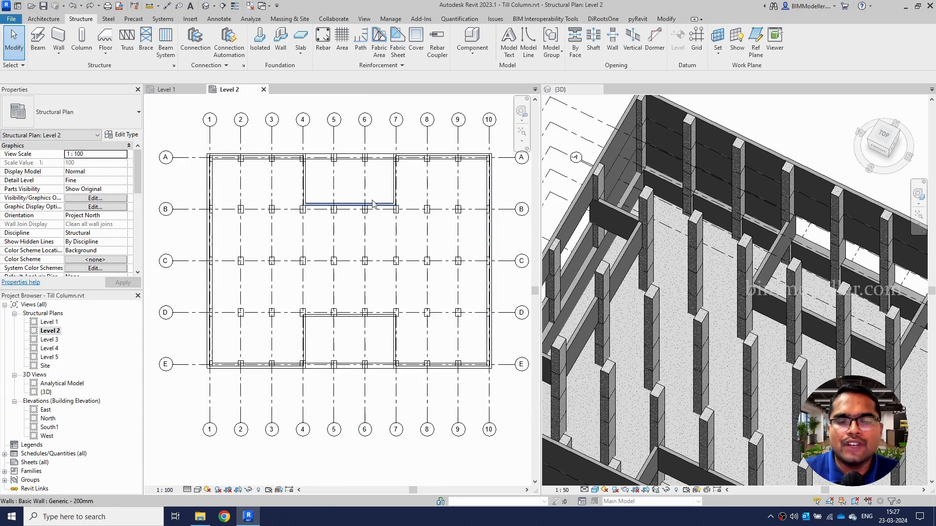
{"action": "left_click", "coordinate": [46, 52]}
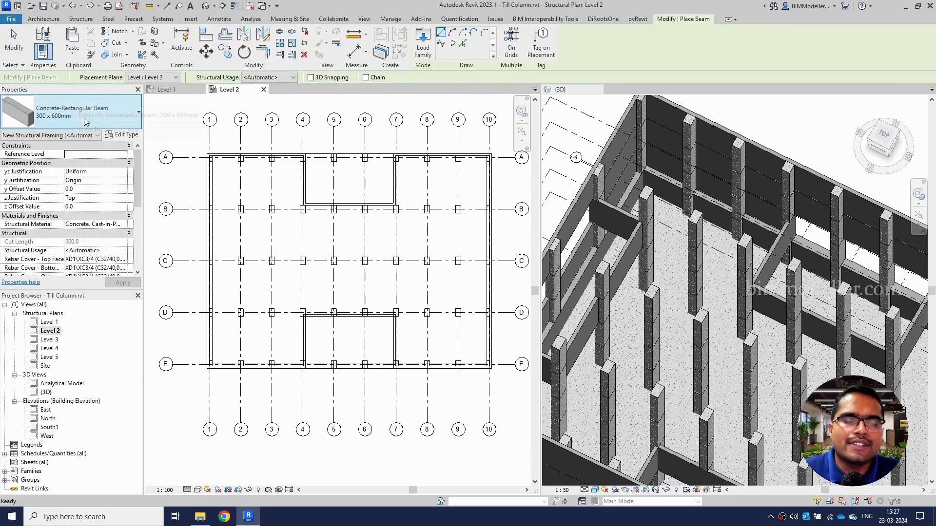
{"action": "left_click", "coordinate": [83, 119]}
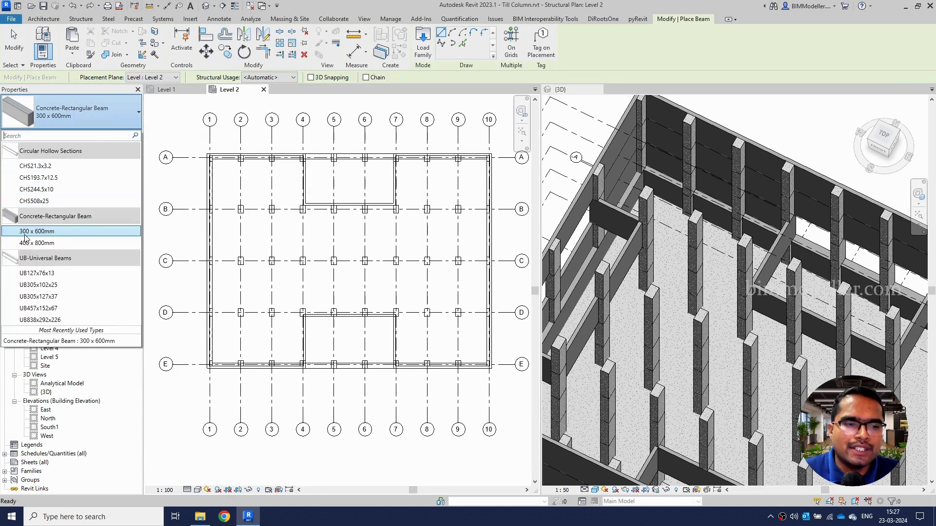
{"action": "left_click", "coordinate": [51, 243]}
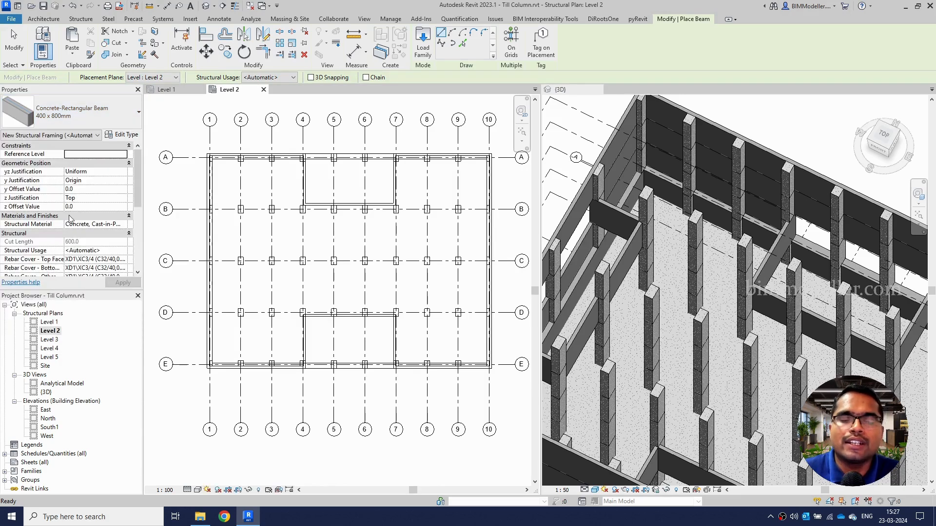
{"action": "left_click", "coordinate": [57, 126]}
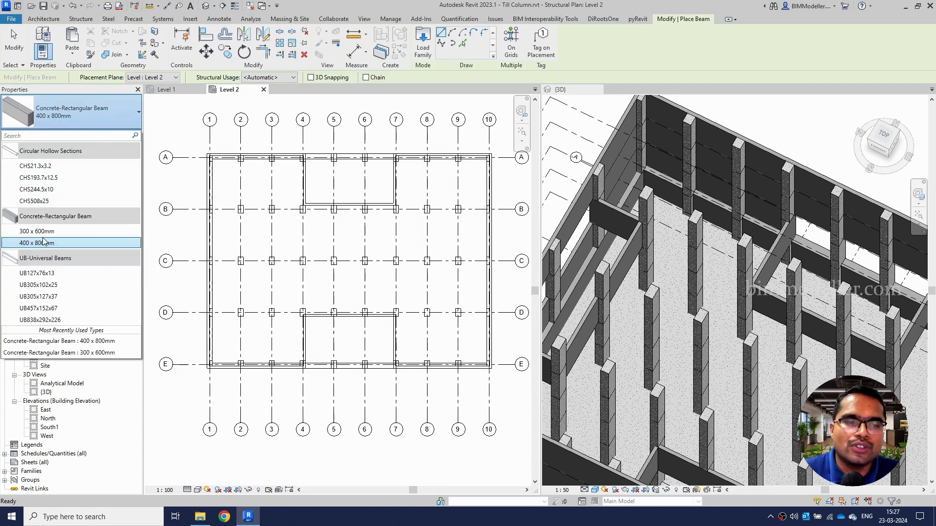
{"action": "left_click", "coordinate": [44, 244]}
{"action": "left_click", "coordinate": [61, 121]}
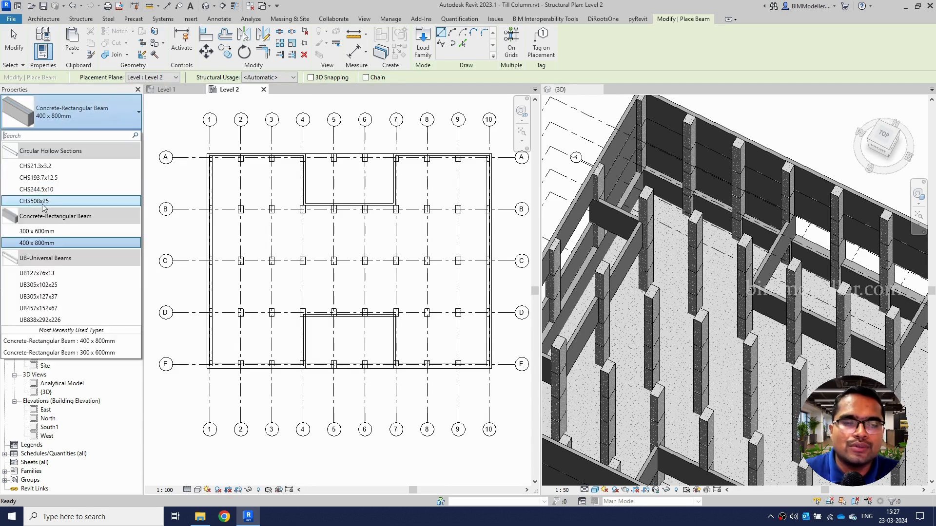
{"action": "left_click", "coordinate": [42, 230]}
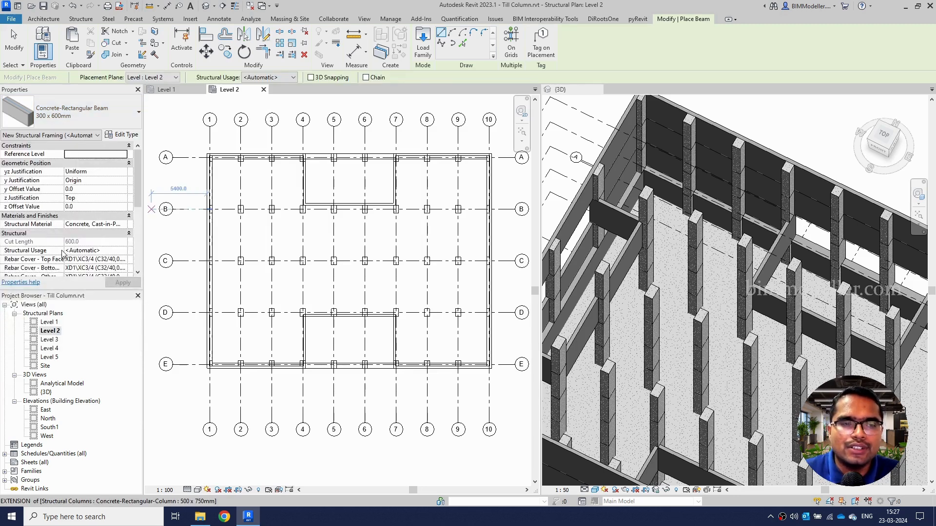
Review the instance properties and the type dimensions of the concrete rectangular beam, leaving them unedited.
{"action": "scroll", "coordinate": [73, 176], "scroll_direction": "down", "scroll_amount": 5}
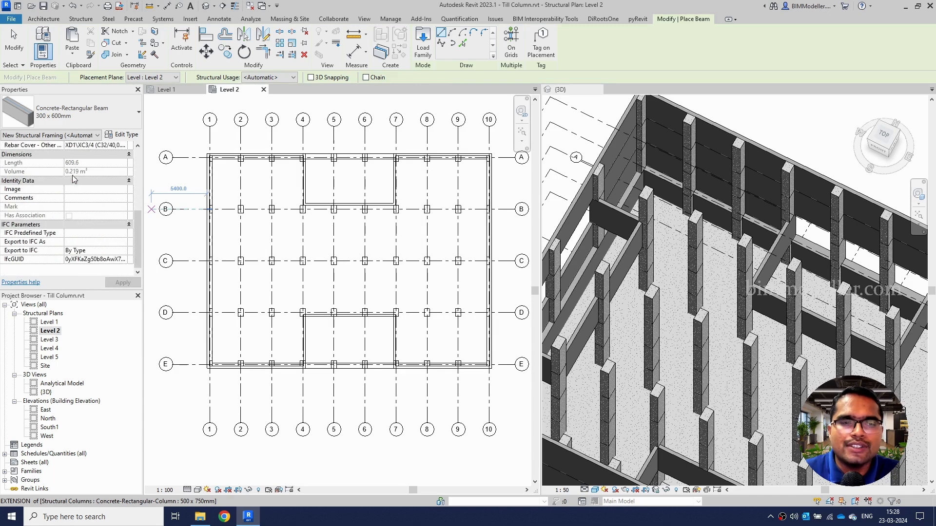
{"action": "left_click", "coordinate": [122, 135]}
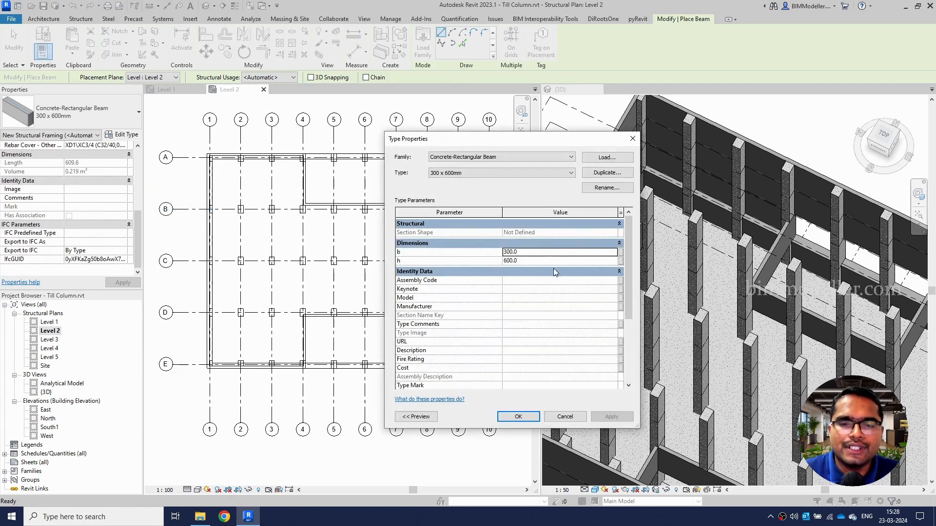
{"action": "key", "text": "Escape"}
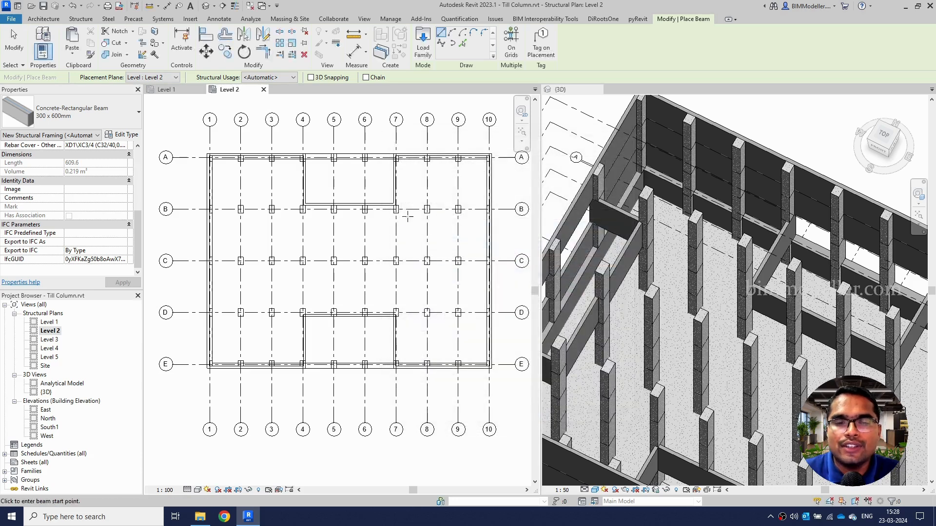
Draw one 300 x 600mm concrete beam along grid B between the columns at grids 2 and 3.
{"action": "middle_click_drag", "start_coordinate": [227, 175], "coordinate": [271, 211]}
{"action": "scroll", "coordinate": [267, 197], "scroll_direction": "up", "scroll_amount": 2}
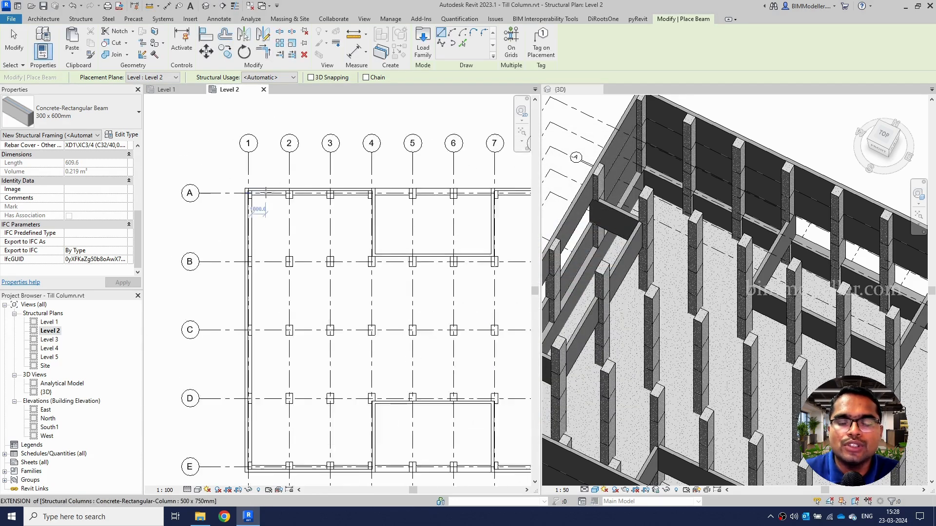
{"action": "middle_click_drag", "start_coordinate": [324, 231], "coordinate": [261, 231]}
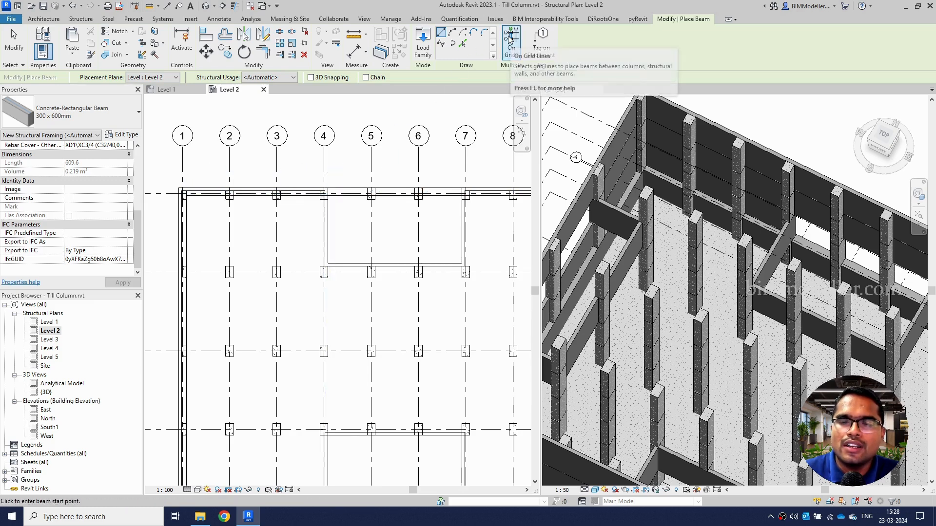
{"action": "scroll", "coordinate": [240, 272], "scroll_direction": "up", "scroll_amount": 3}
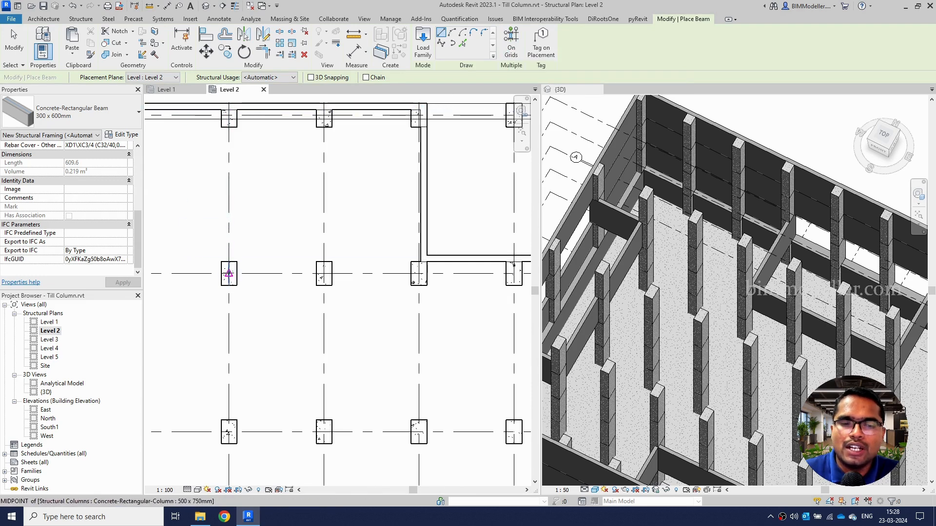
{"action": "left_click", "coordinate": [228, 273]}
{"action": "left_click", "coordinate": [324, 274]}
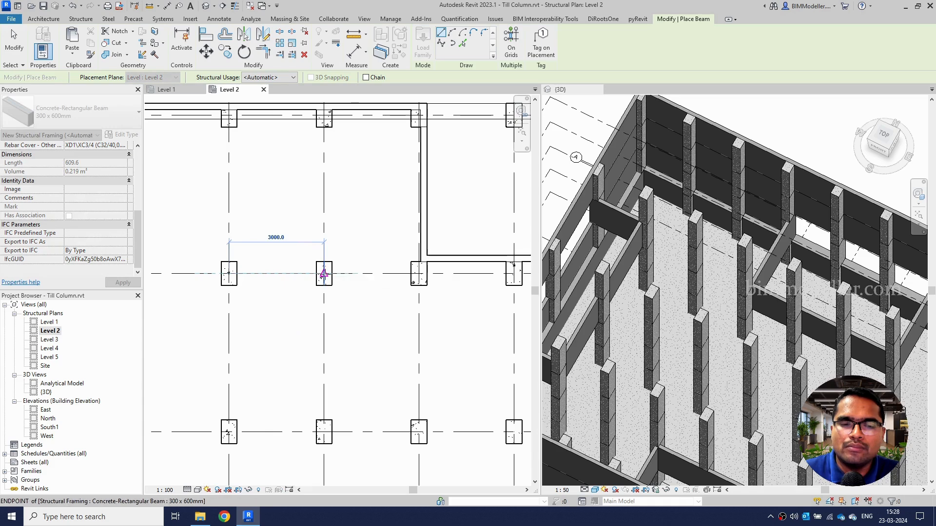
Check the single beam between its two columns in the 3D view and undo its placement.
{"action": "left_click", "coordinate": [655, 273]}
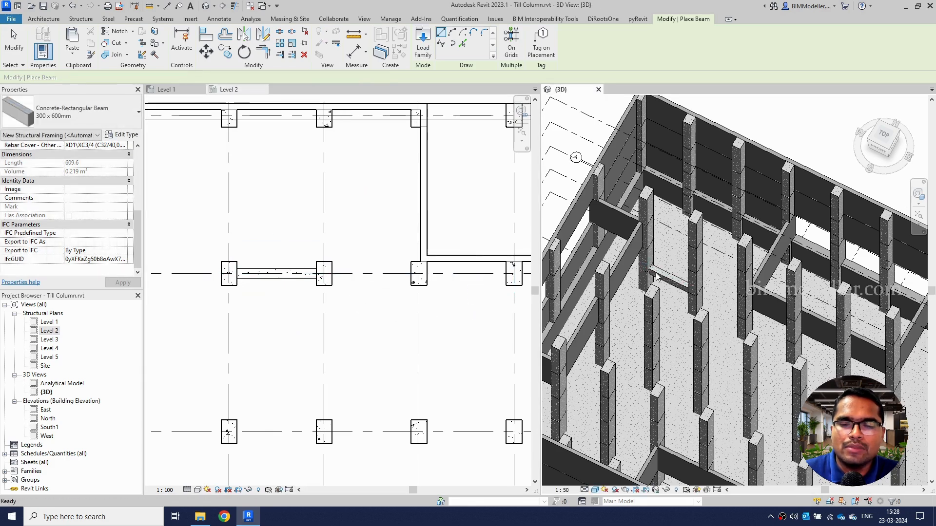
{"action": "scroll", "coordinate": [656, 272], "scroll_direction": "up", "scroll_amount": 6}
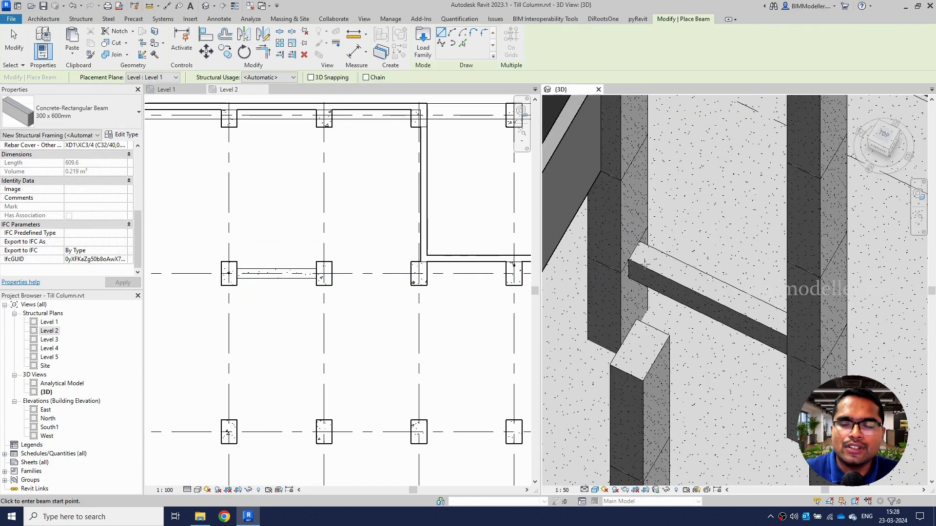
{"action": "left_click", "coordinate": [293, 276]}
{"action": "scroll", "coordinate": [293, 276], "scroll_direction": "down", "scroll_amount": 3}
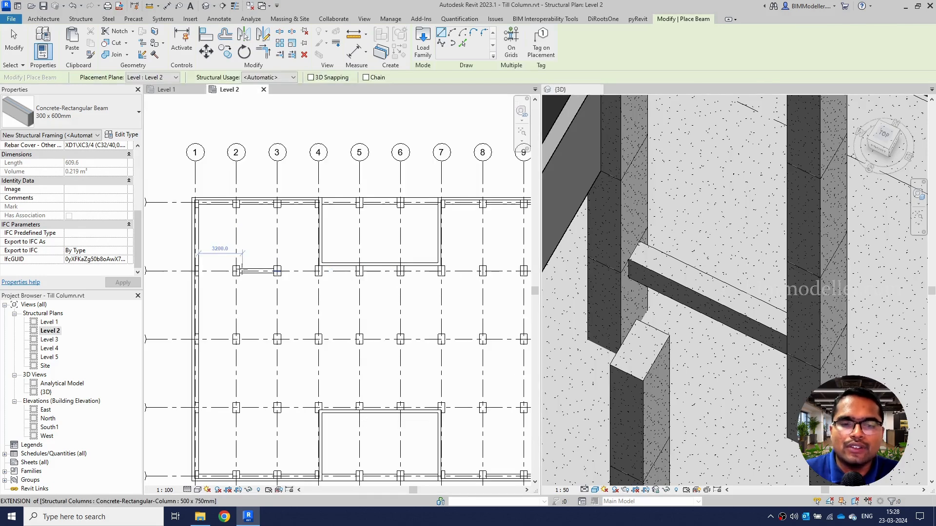
{"action": "middle_click_drag", "start_coordinate": [304, 288], "coordinate": [310, 310]}
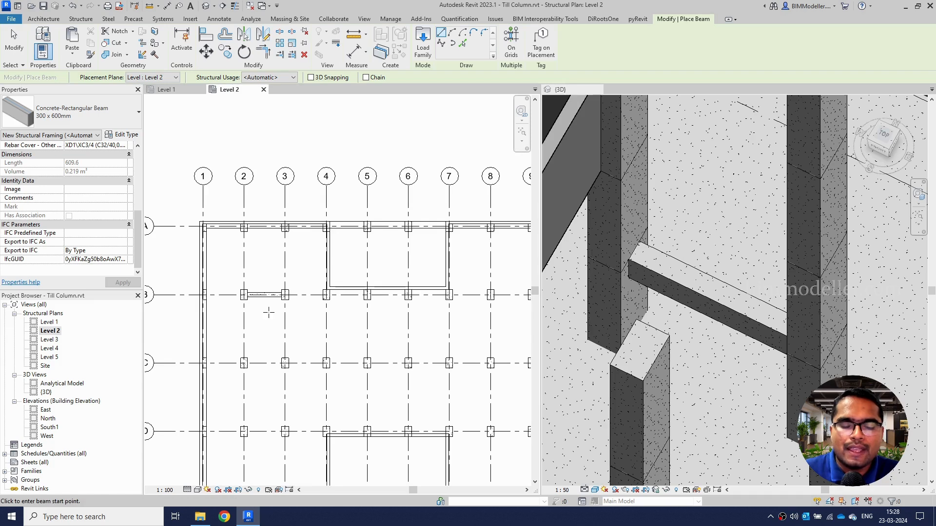
{"action": "left_click", "coordinate": [264, 295]}
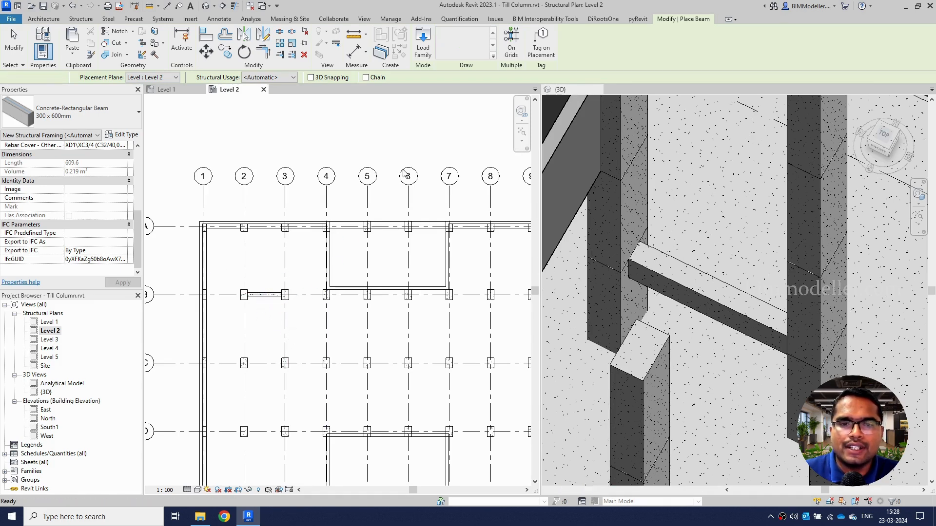
{"action": "key", "text": "ctrl+z"}
{"action": "left_click", "coordinate": [511, 50]}
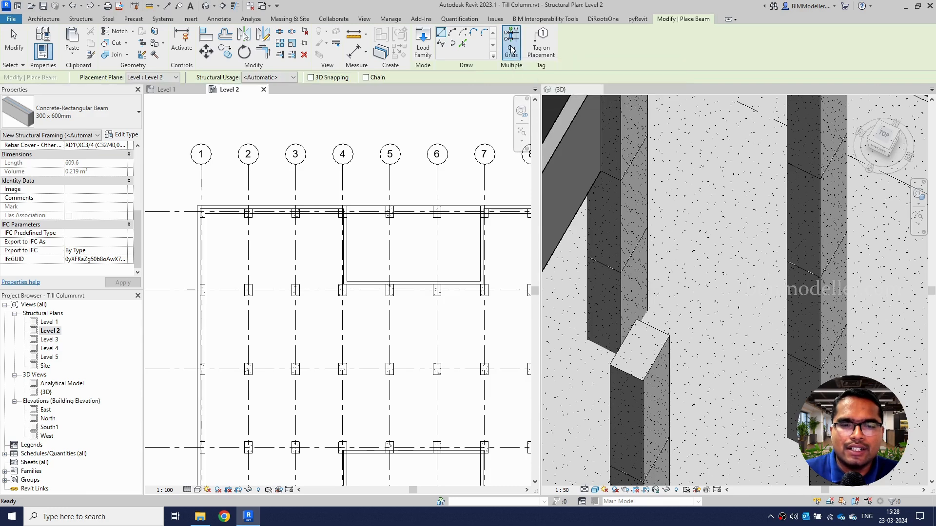
{"action": "left_click", "coordinate": [322, 213]}
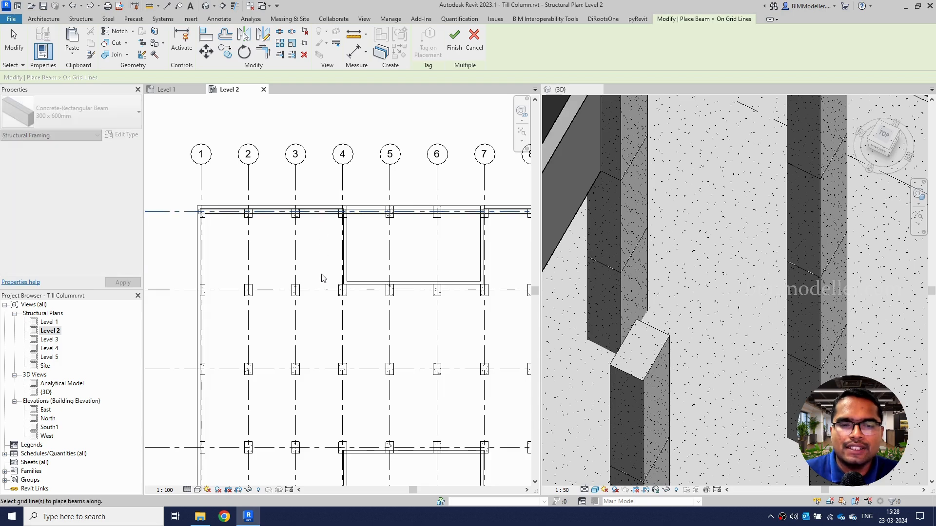
{"action": "scroll", "coordinate": [724, 278], "scroll_direction": "down", "scroll_amount": 3}
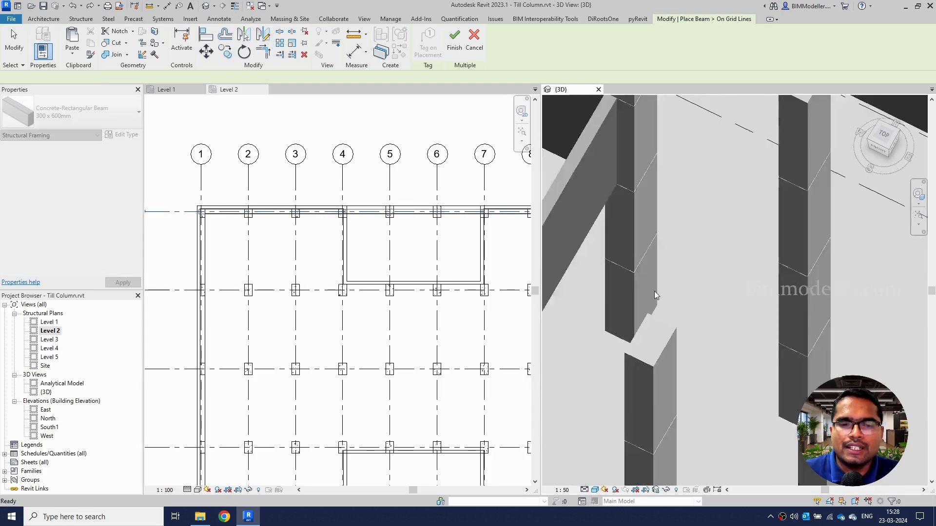
{"action": "left_click", "coordinate": [298, 285]}
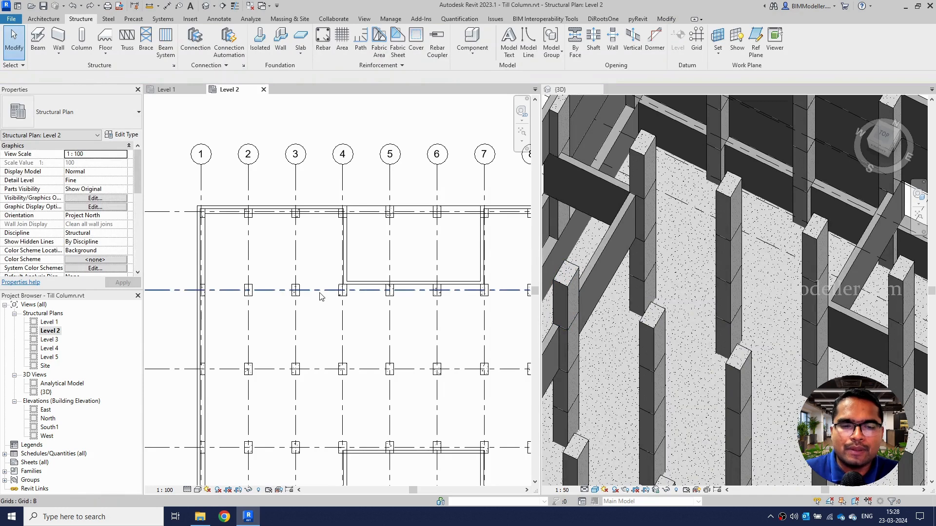
{"action": "left_click", "coordinate": [317, 291]}
{"action": "middle_click_drag", "start_coordinate": [338, 342], "coordinate": [304, 319]}
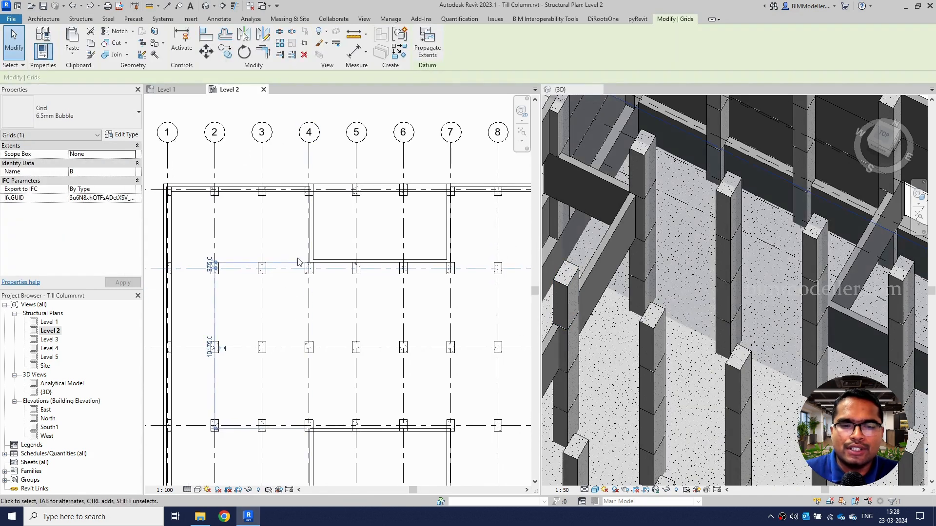
{"action": "scroll", "coordinate": [298, 258], "scroll_direction": "down", "scroll_amount": 2}
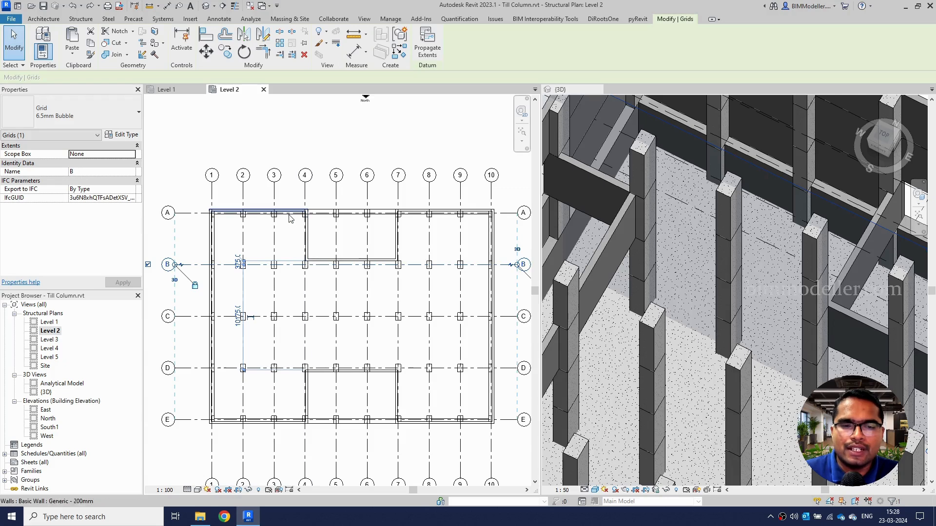
{"action": "left_click", "coordinate": [502, 216]}
{"action": "scroll", "coordinate": [384, 200], "scroll_direction": "down", "scroll_amount": 2}
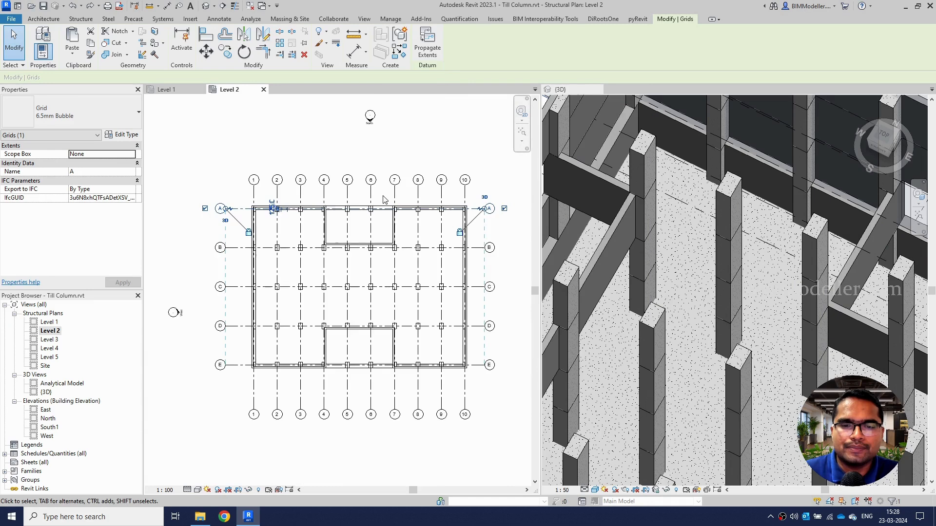
{"action": "middle_click_drag", "start_coordinate": [405, 237], "coordinate": [397, 213]}
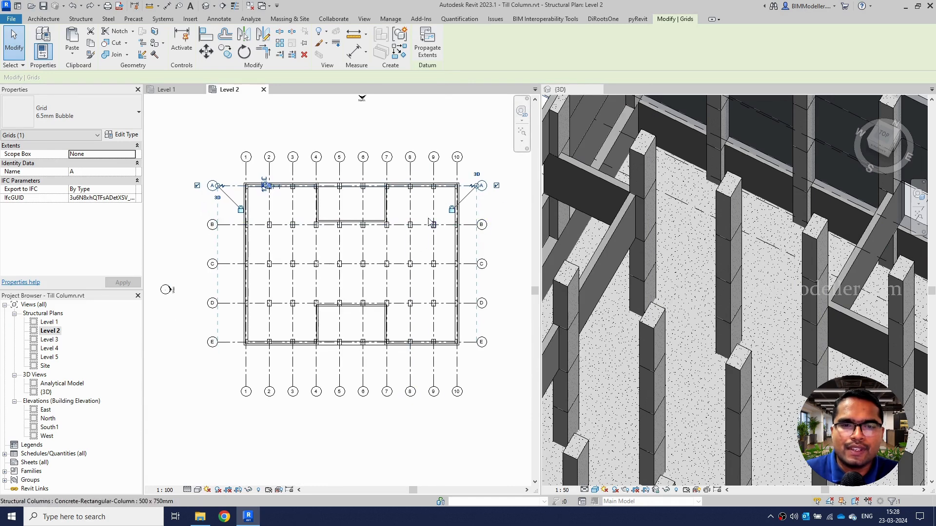
{"action": "key", "text": "Escape"}
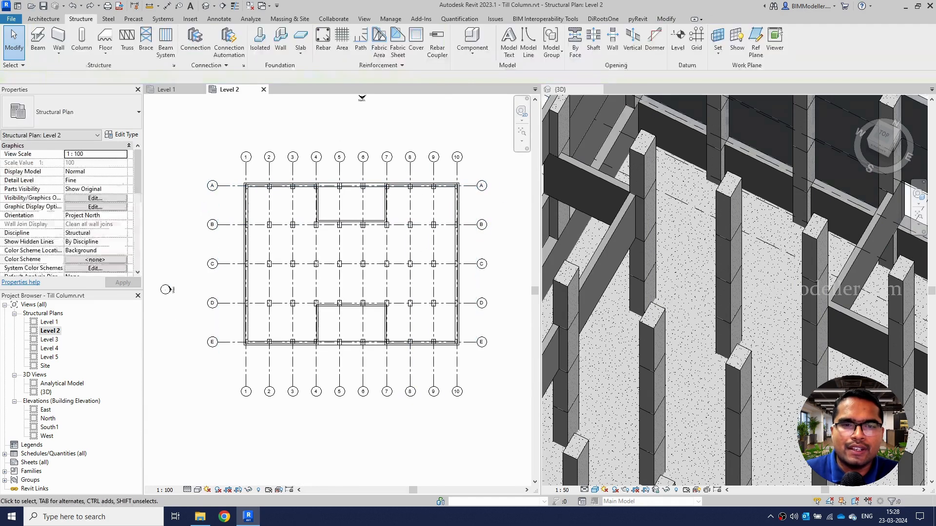
Place 300 x 600mm concrete beams on Level 2 along grid lines A, B, C, D and E using the On Grids option.
{"action": "left_click", "coordinate": [42, 45]}
{"action": "left_click", "coordinate": [509, 43]}
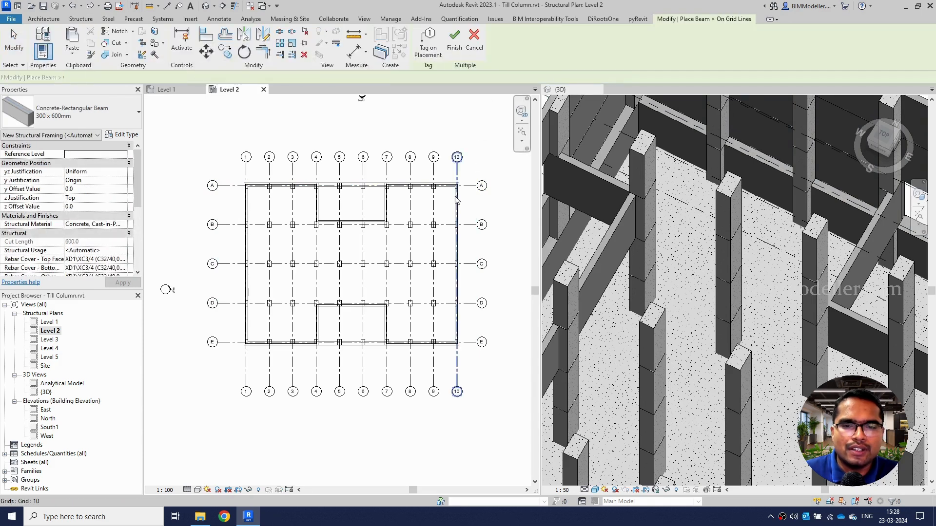
{"action": "left_click", "coordinate": [463, 186]}
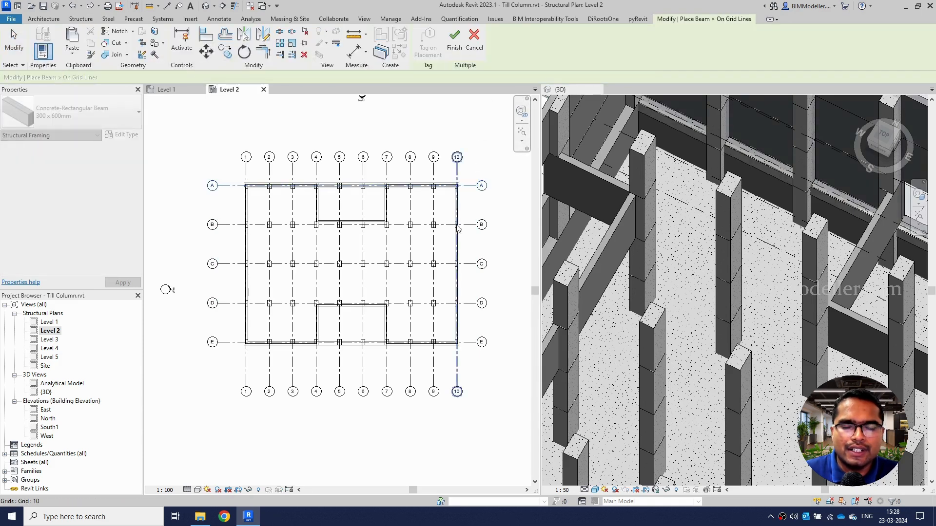
{"action": "left_click_drag", "start_coordinate": [505, 364], "coordinate": [474, 179]}
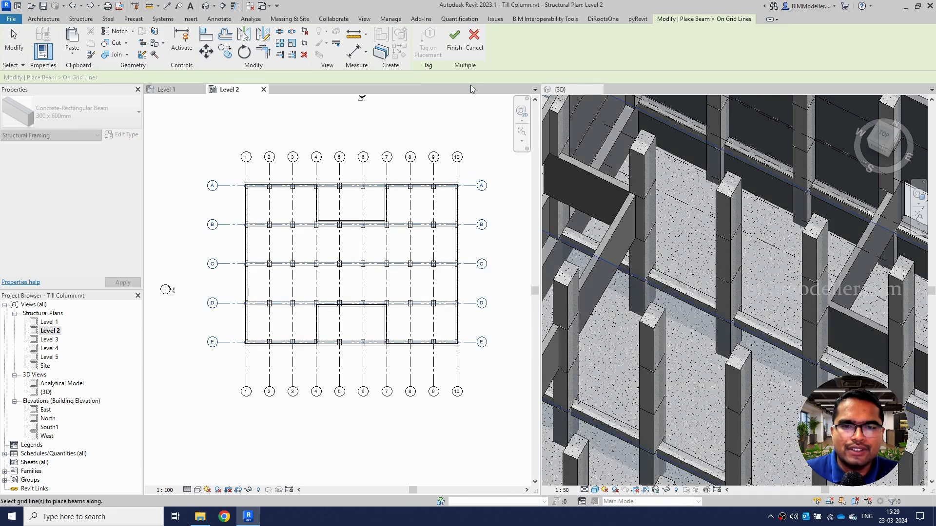
{"action": "left_click", "coordinate": [454, 49]}
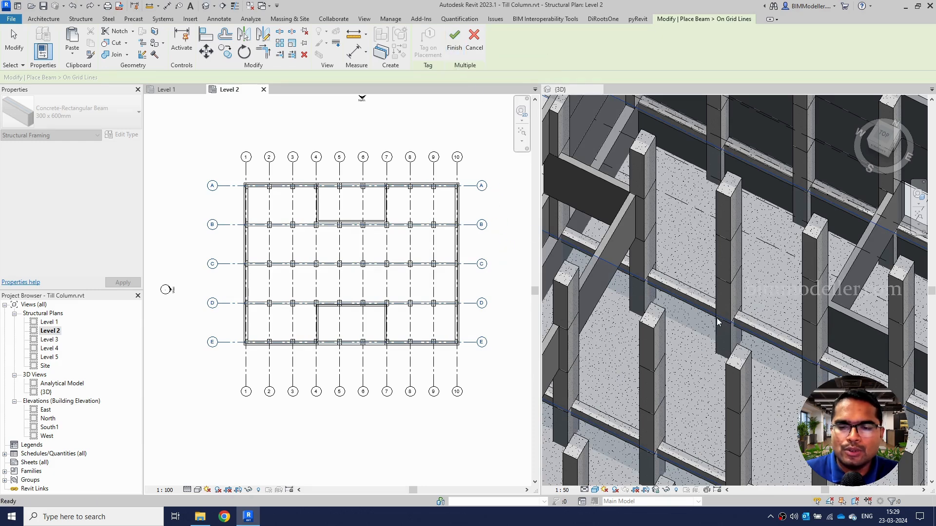
End beam placement, inspect the new beams in the 3D view and select the beam along the grid A wall.
{"action": "left_click", "coordinate": [683, 291]}
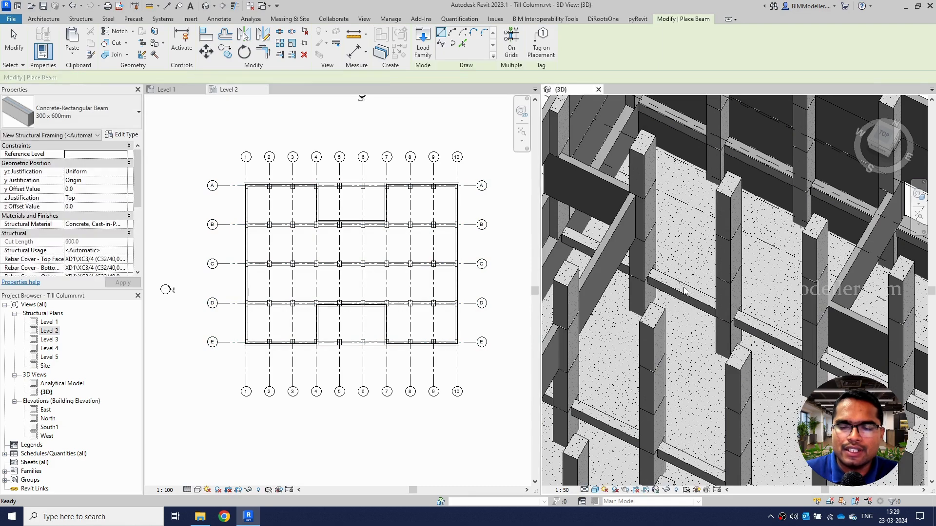
{"action": "scroll", "coordinate": [683, 291], "scroll_direction": "down", "scroll_amount": 3}
{"action": "key", "text": "Escape"}
{"action": "key", "text": "Escape"}
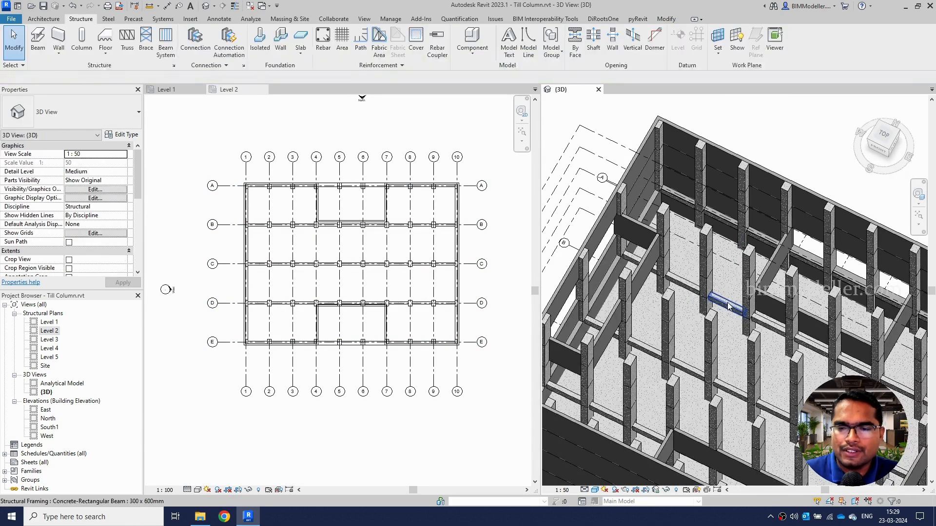
{"action": "left_click", "coordinate": [727, 306]}
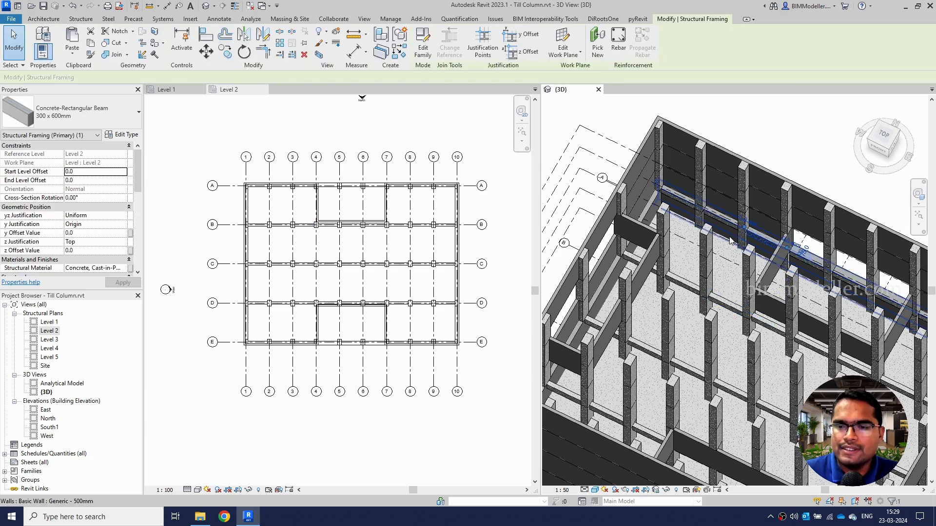
Select the Level 2 beam on grid B between grids 8 and 9 and review its start and end level offsets.
{"action": "key", "text": "Escape"}
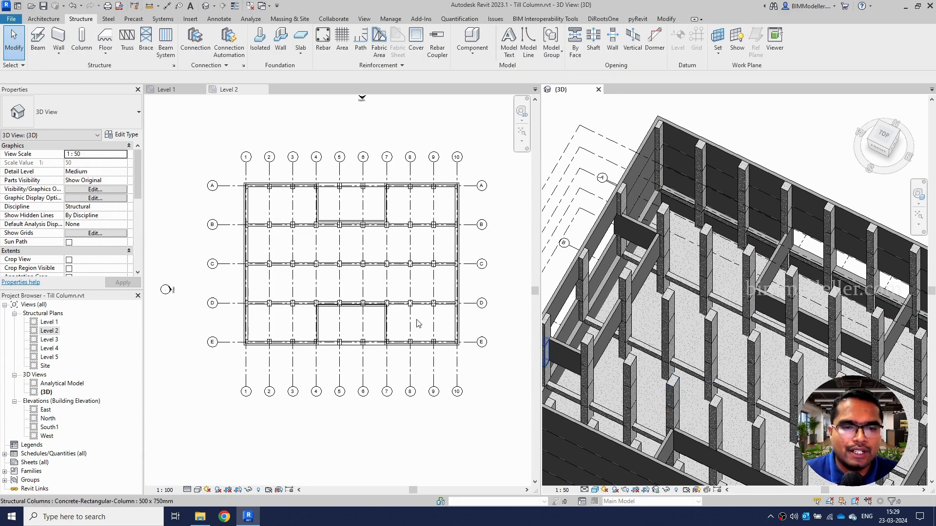
{"action": "left_click", "coordinate": [381, 312]}
{"action": "scroll", "coordinate": [398, 286], "scroll_direction": "up", "scroll_amount": 2}
{"action": "scroll", "coordinate": [371, 287], "scroll_direction": "down", "scroll_amount": 2}
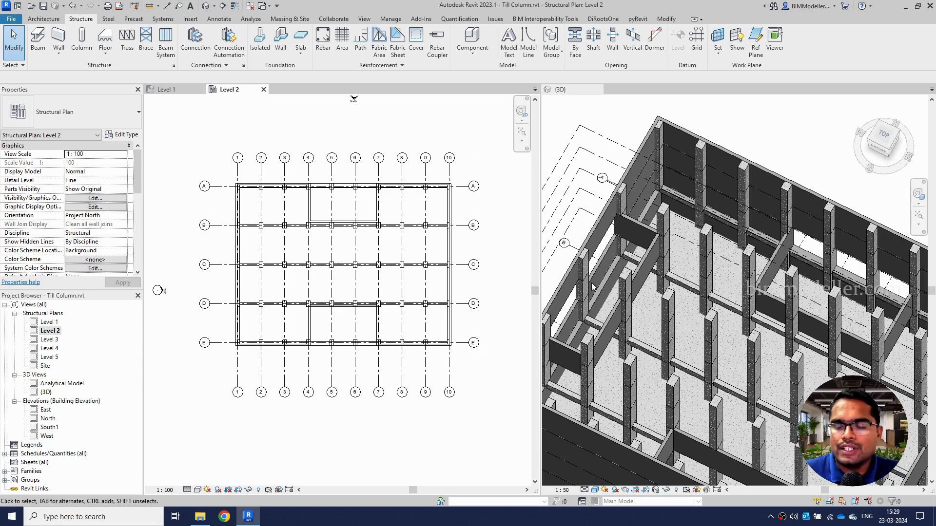
{"action": "scroll", "coordinate": [400, 219], "scroll_direction": "up", "scroll_amount": 3}
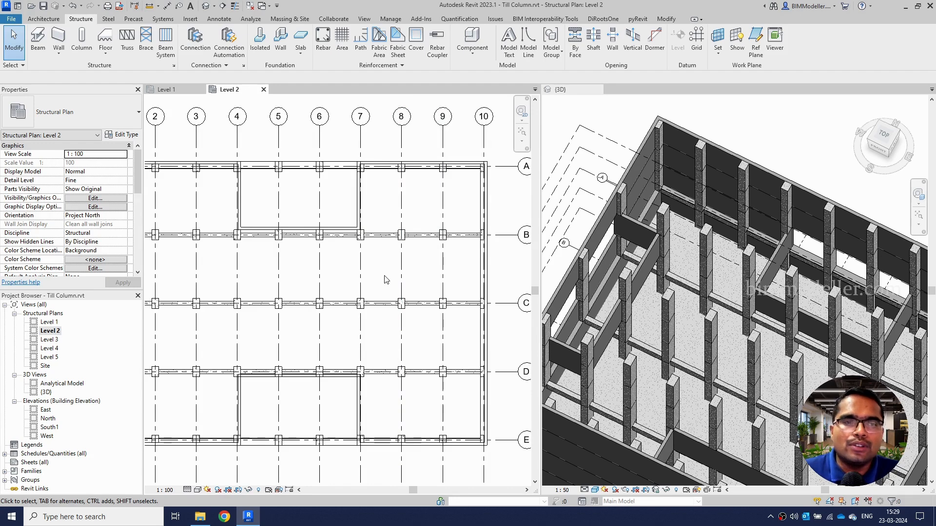
{"action": "scroll", "coordinate": [428, 215], "scroll_direction": "down", "scroll_amount": 2}
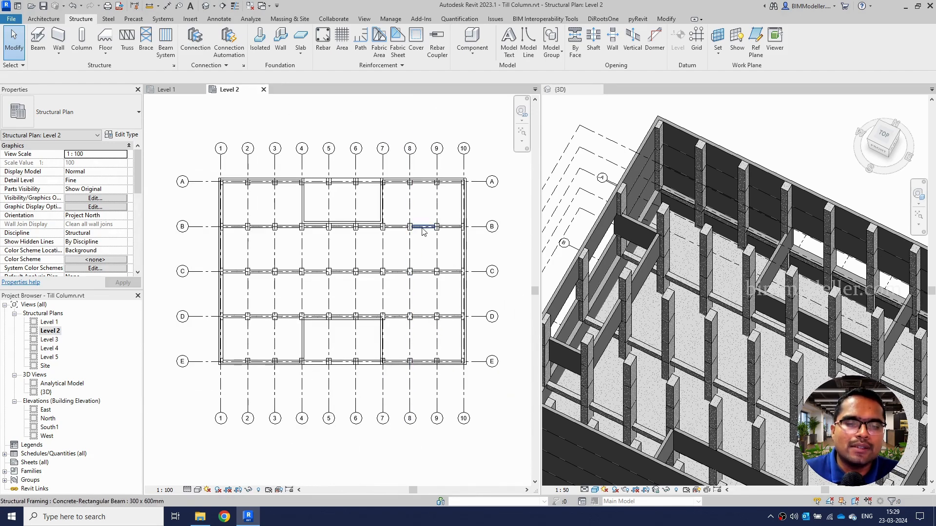
{"action": "left_click", "coordinate": [427, 239]}
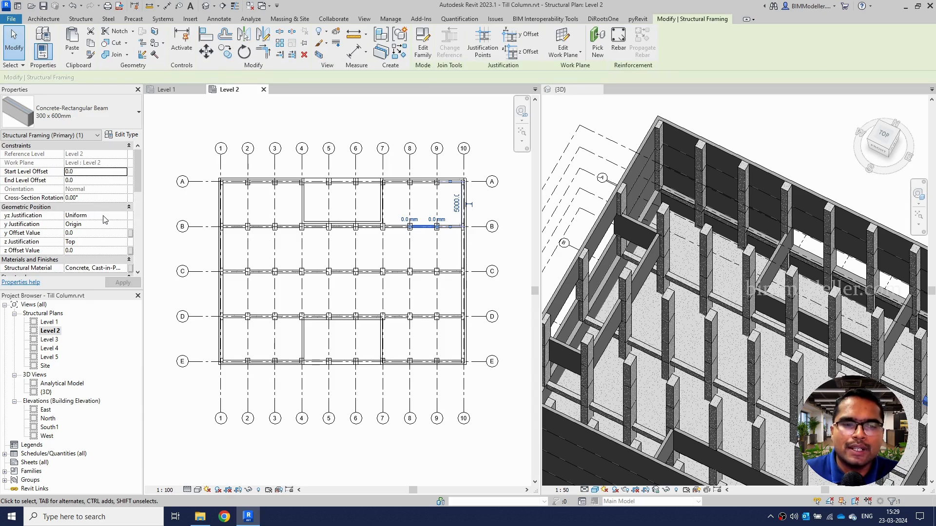
{"action": "left_click", "coordinate": [90, 173]}
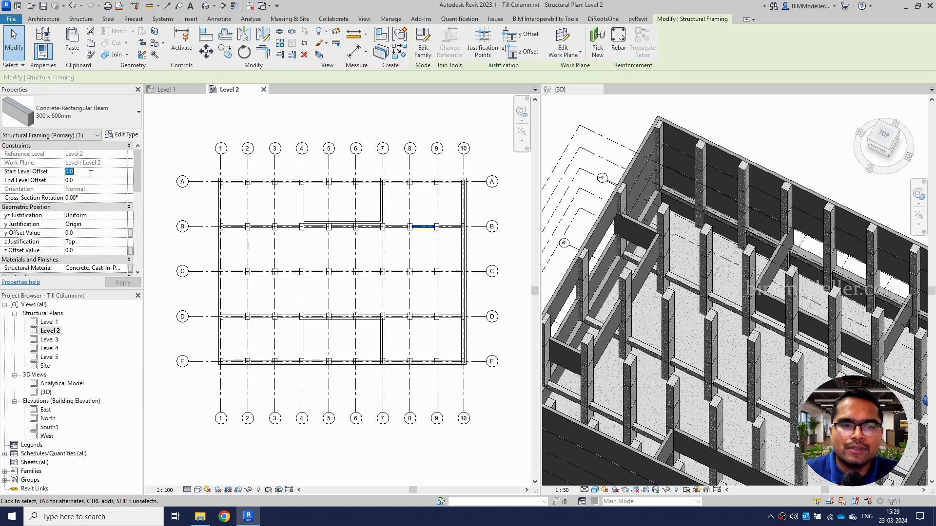
{"action": "left_click", "coordinate": [88, 190]}
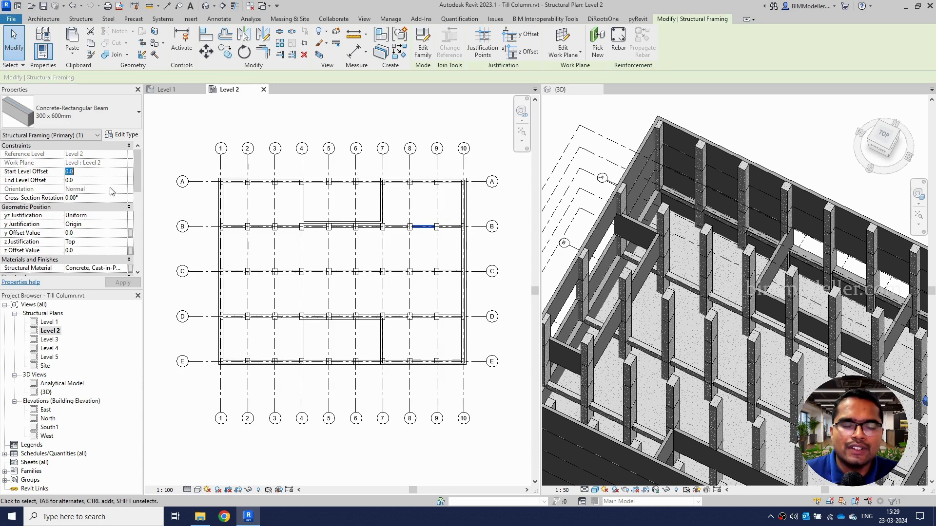
{"action": "left_click", "coordinate": [447, 337]}
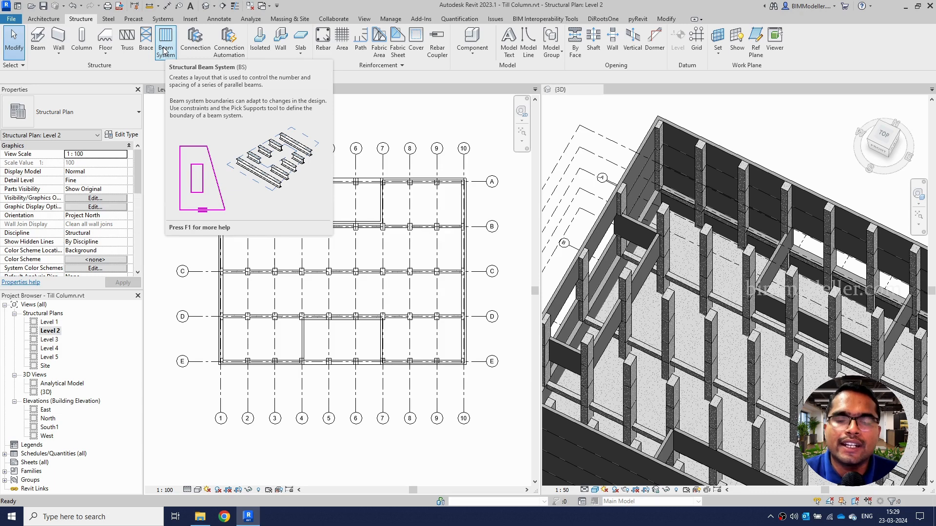
Start an automatic structural beam system and review its type properties and available beam types.
{"action": "left_click", "coordinate": [164, 50]}
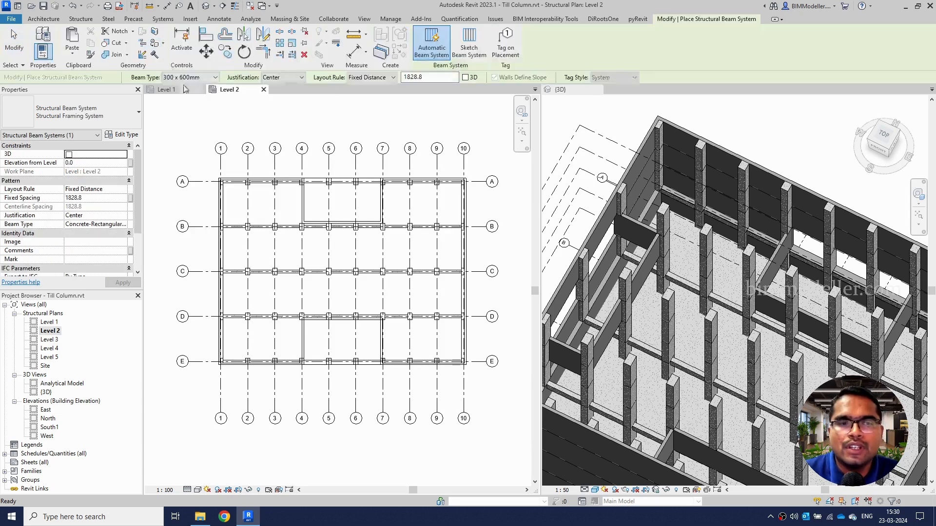
{"action": "left_click", "coordinate": [122, 134]}
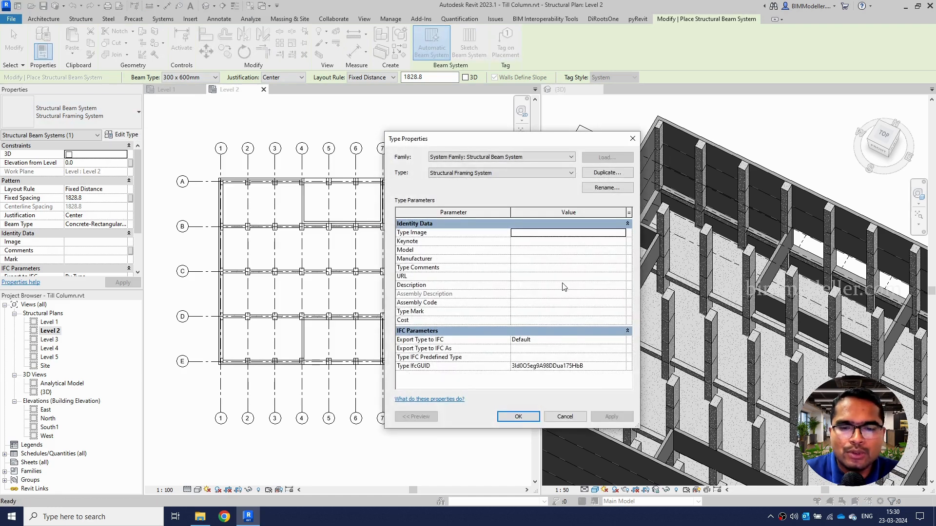
{"action": "left_click", "coordinate": [632, 139]}
{"action": "scroll", "coordinate": [106, 189], "scroll_direction": "down", "scroll_amount": 1}
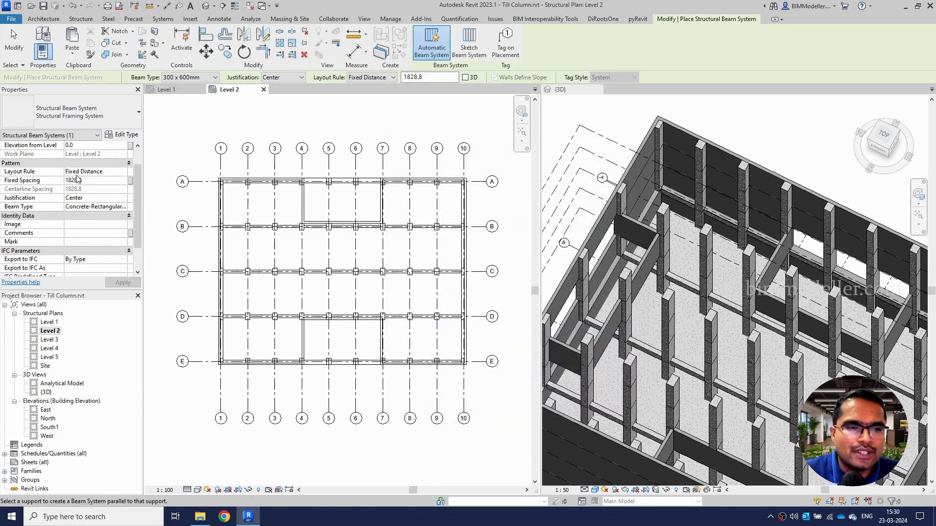
{"action": "left_click", "coordinate": [81, 207]}
{"action": "left_click", "coordinate": [123, 206]}
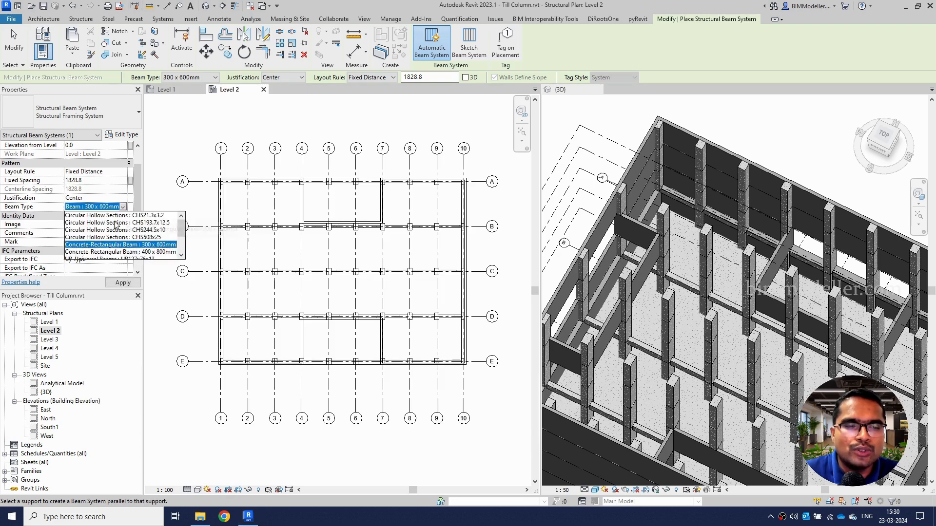
{"action": "left_click", "coordinate": [50, 208]}
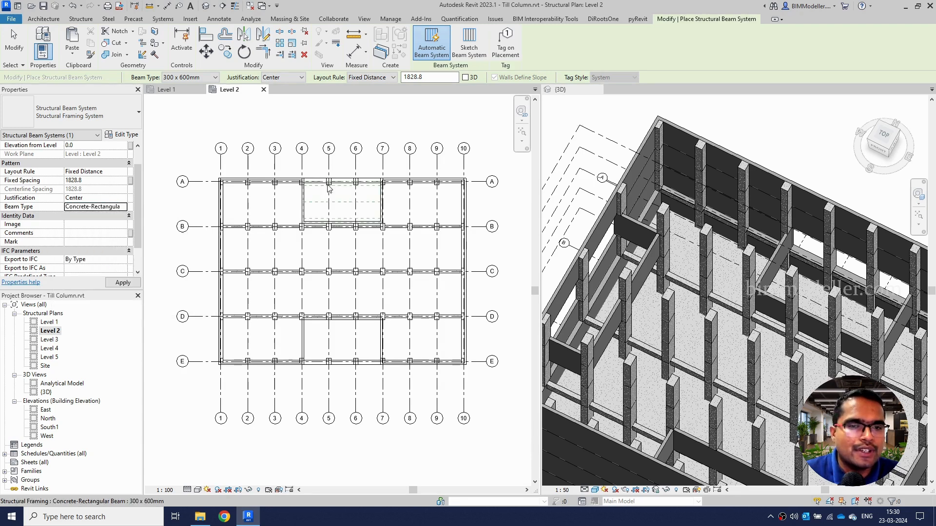
Set the beam system's fixed distance spacing to 3000 mm.
{"action": "left_click", "coordinate": [435, 78]}
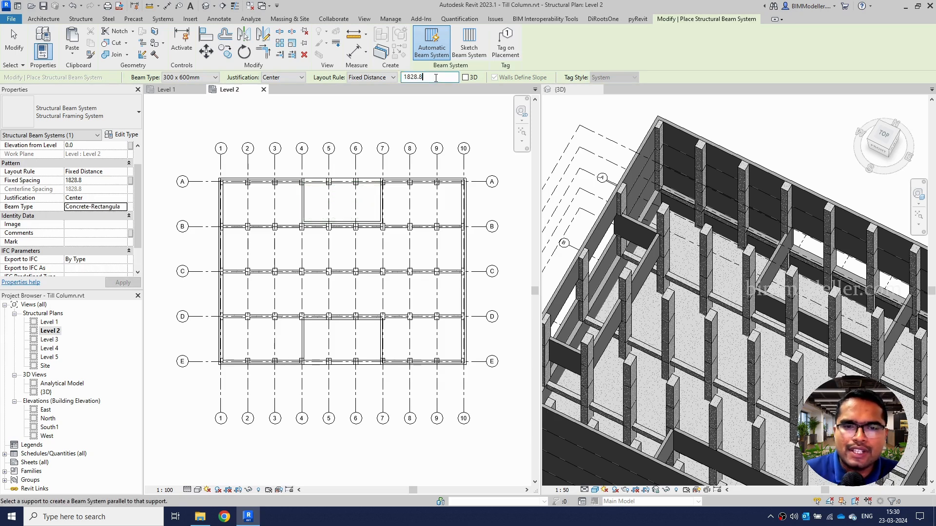
{"action": "double_click", "coordinate": [436, 78]}
{"action": "type", "text": "300"}
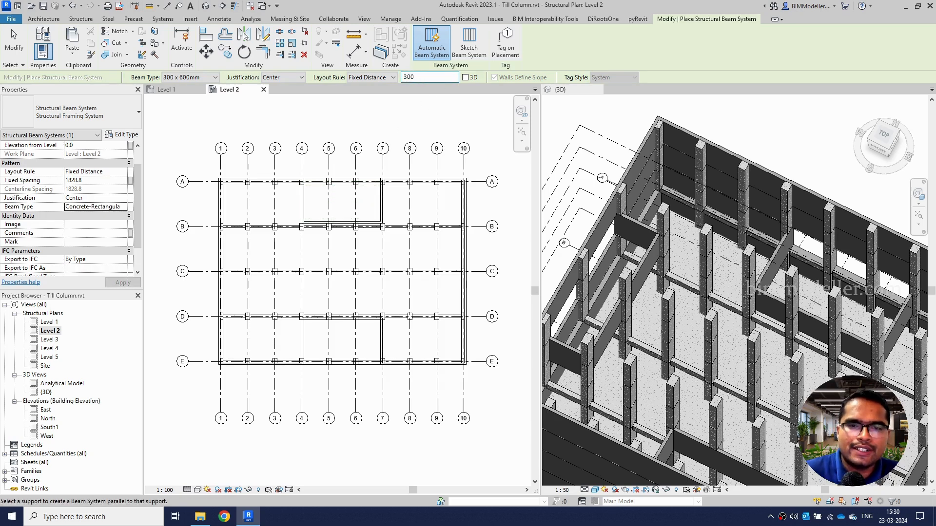
{"action": "type", "text": "0"}
{"action": "key", "text": "Return"}
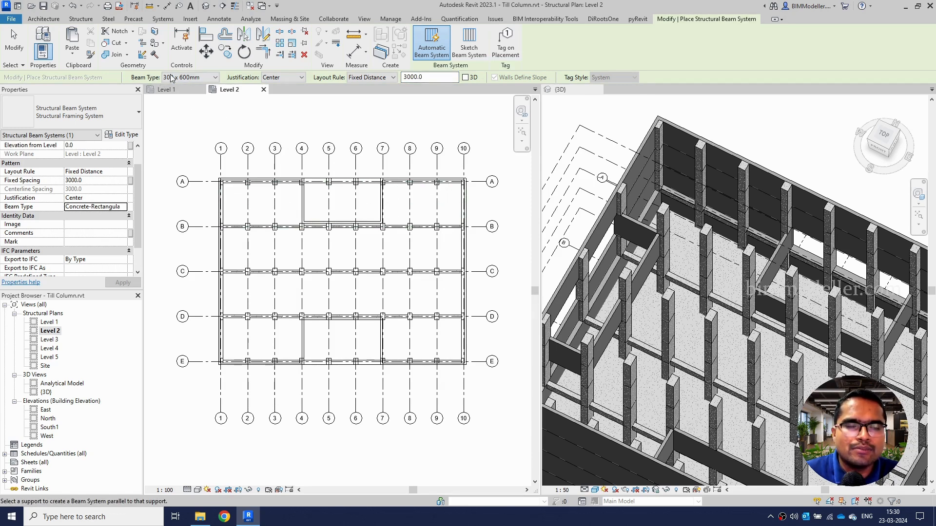
Keep the 300 x 600mm beam type and Center justification, and place the beam system between grids B and C, parallel to the grid 10 wall.
{"action": "left_click", "coordinate": [173, 78]}
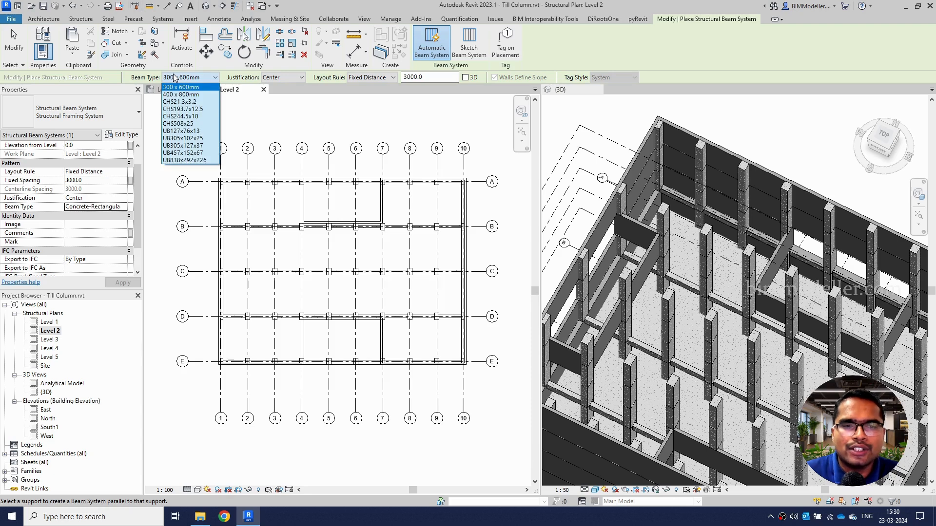
{"action": "left_click", "coordinate": [174, 78]}
{"action": "left_click", "coordinate": [281, 78]}
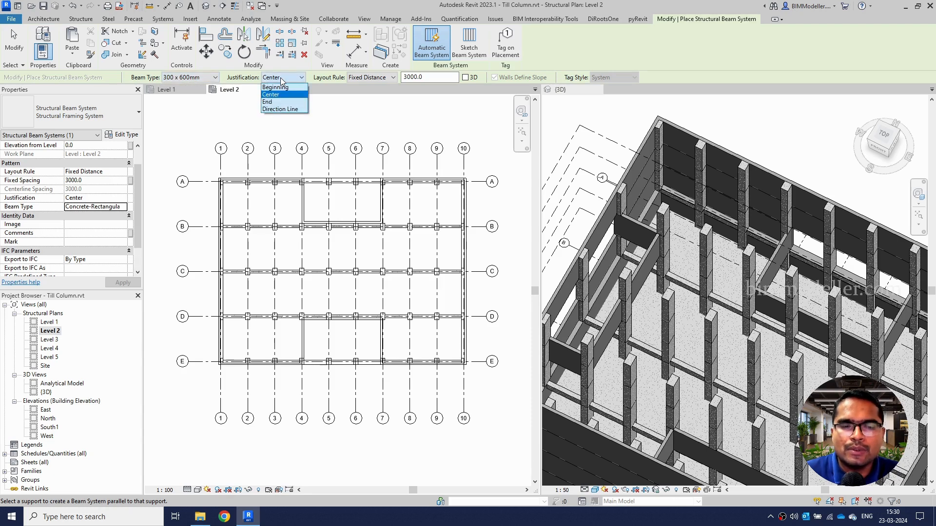
{"action": "left_click", "coordinate": [281, 78]}
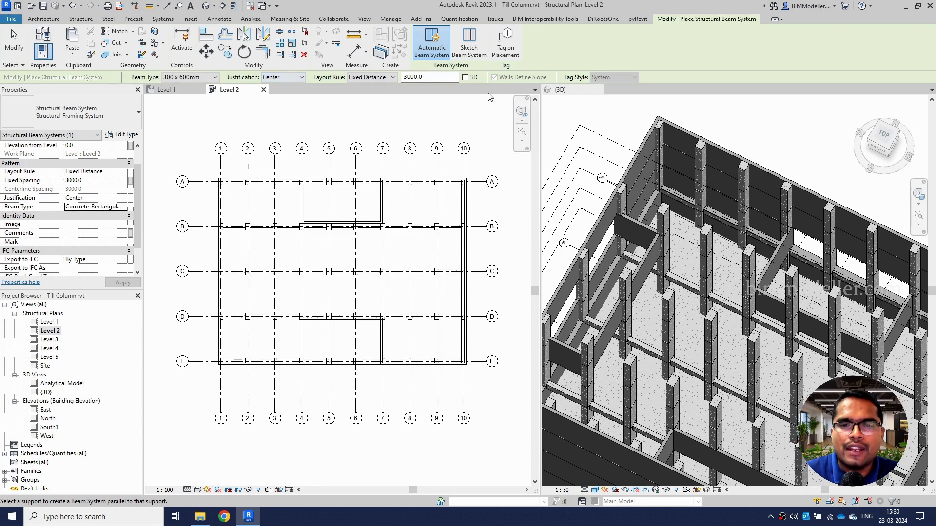
{"action": "scroll", "coordinate": [440, 186], "scroll_direction": "up", "scroll_amount": 2}
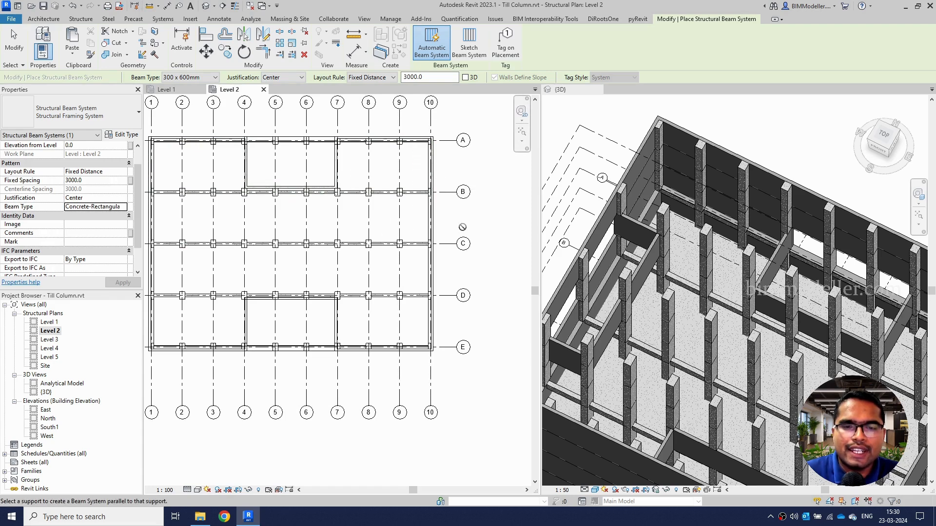
{"action": "middle_click_drag", "start_coordinate": [468, 228], "coordinate": [499, 222]}
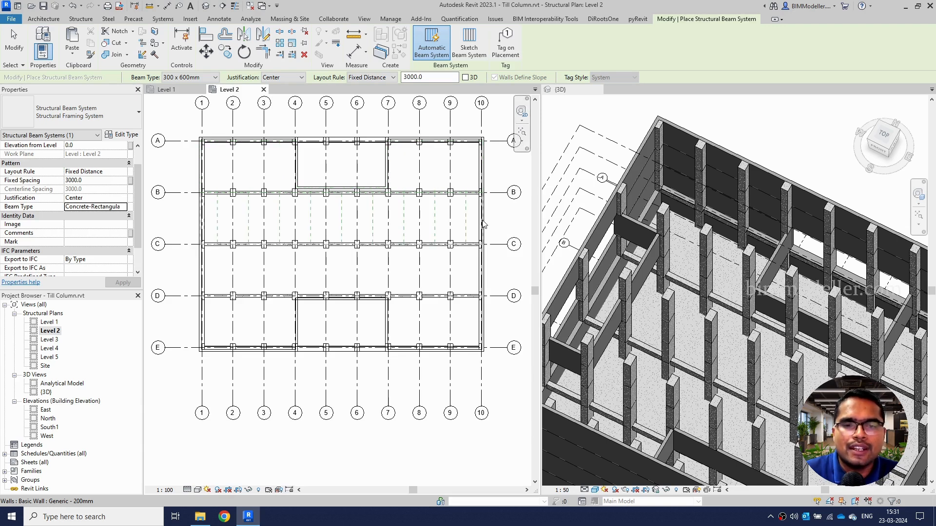
{"action": "left_click", "coordinate": [528, 273]}
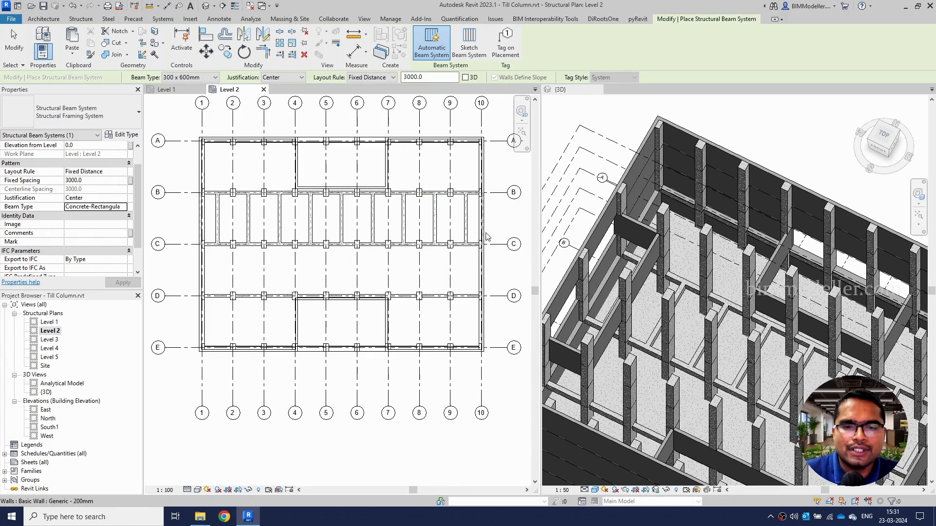
End beam system placement, check individual secondary beams between grids B and C, and select all 300 x 600mm beam instances for review.
{"action": "scroll", "coordinate": [480, 226], "scroll_direction": "up", "scroll_amount": 1}
{"action": "scroll", "coordinate": [464, 218], "scroll_direction": "up", "scroll_amount": 3}
{"action": "key", "text": "Escape"}
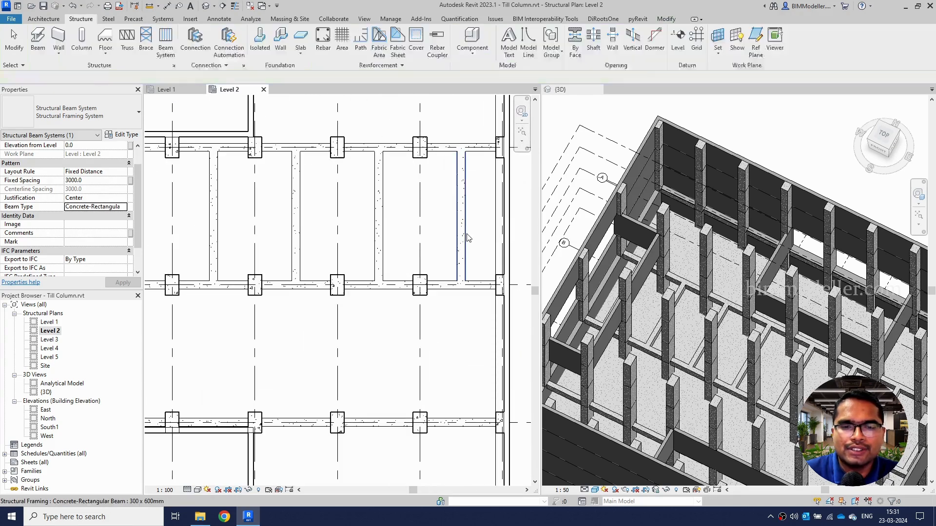
{"action": "left_click", "coordinate": [465, 234]}
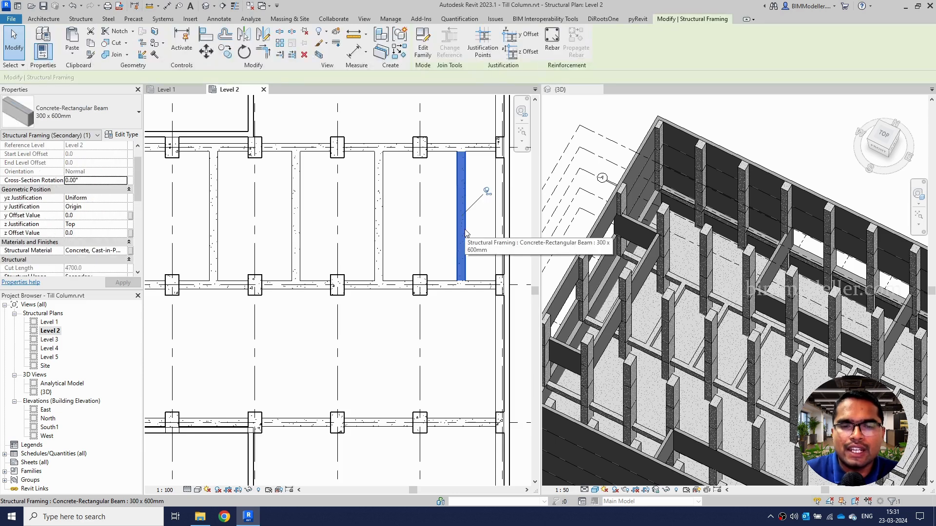
{"action": "key", "text": "Escape"}
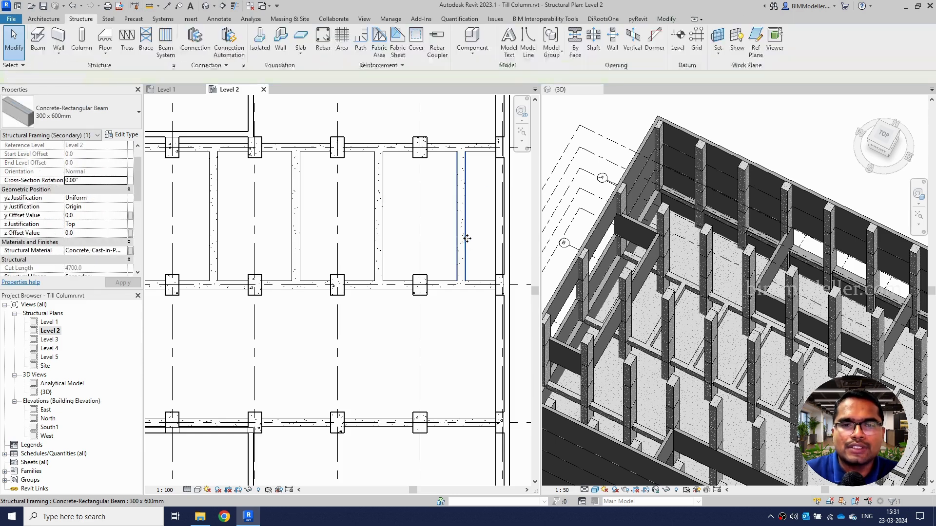
{"action": "left_click", "coordinate": [464, 241]}
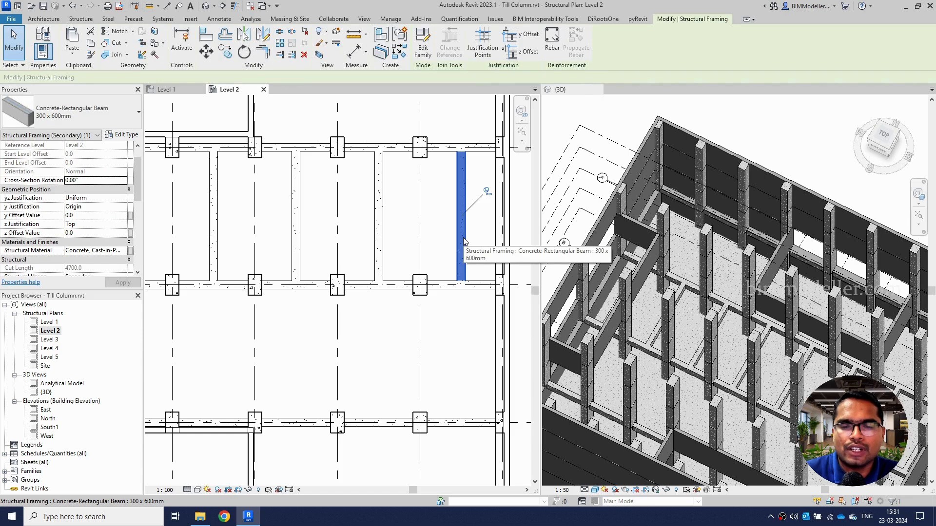
{"action": "left_click", "coordinate": [380, 229]}
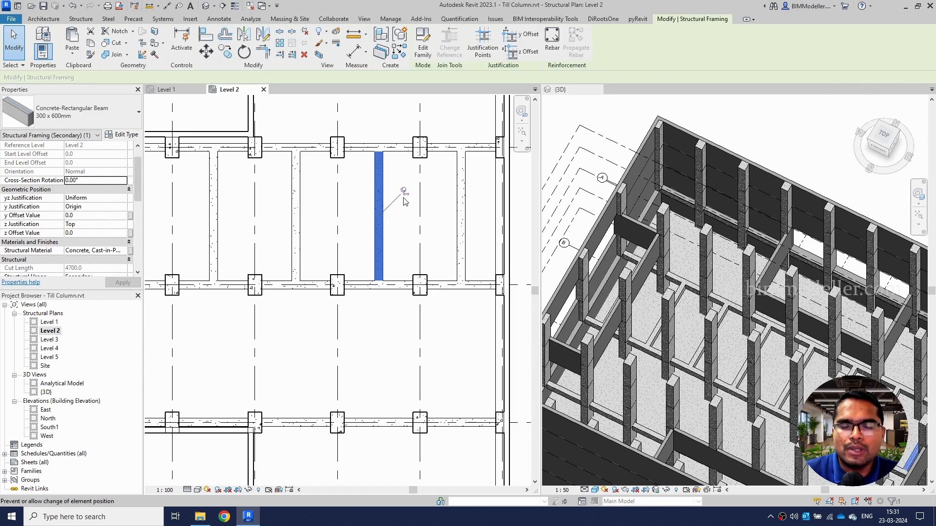
{"action": "scroll", "coordinate": [455, 214], "scroll_direction": "down", "scroll_amount": 3}
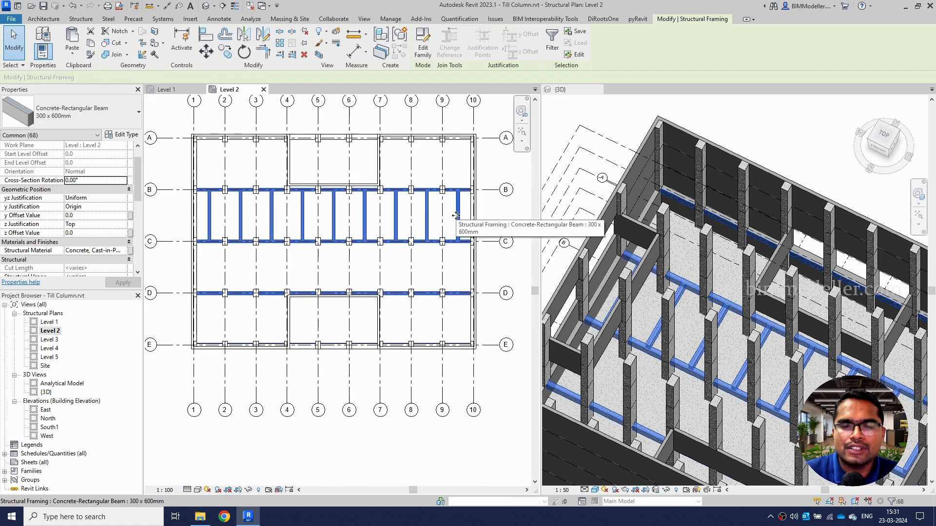
{"action": "middle_click_drag", "start_coordinate": [420, 246], "coordinate": [442, 249]}
{"action": "key", "text": "Escape"}
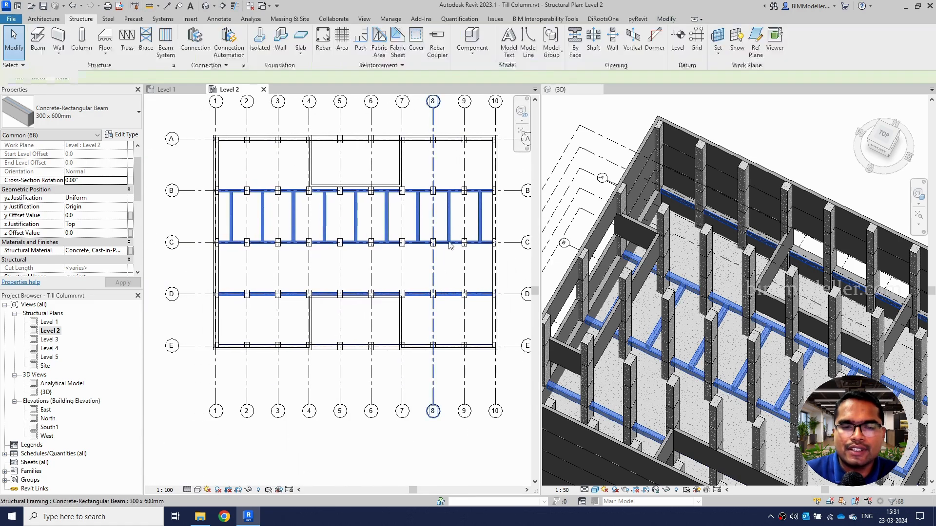
Unpin the secondary beam between grids 9 and 10 and align it with the wall along grid 10.
{"action": "left_click", "coordinate": [453, 218]}
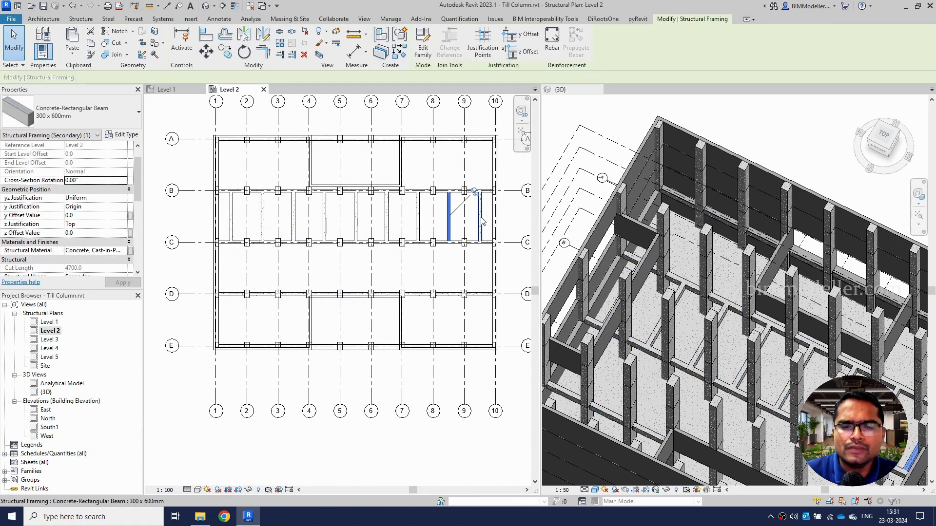
{"action": "left_click_drag", "start_coordinate": [482, 220], "coordinate": [484, 221]}
{"action": "scroll", "coordinate": [502, 226], "scroll_direction": "up", "scroll_amount": 3}
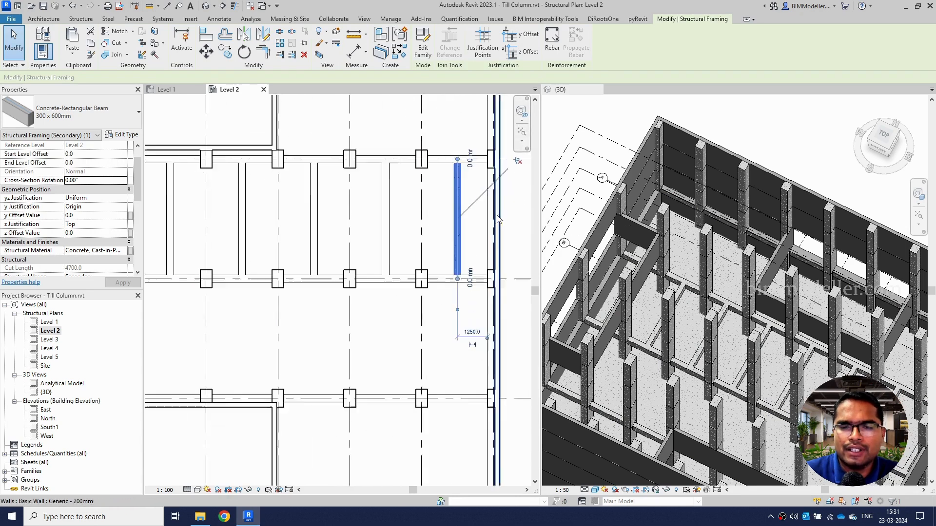
{"action": "key", "text": "a"}
{"action": "key", "text": "l"}
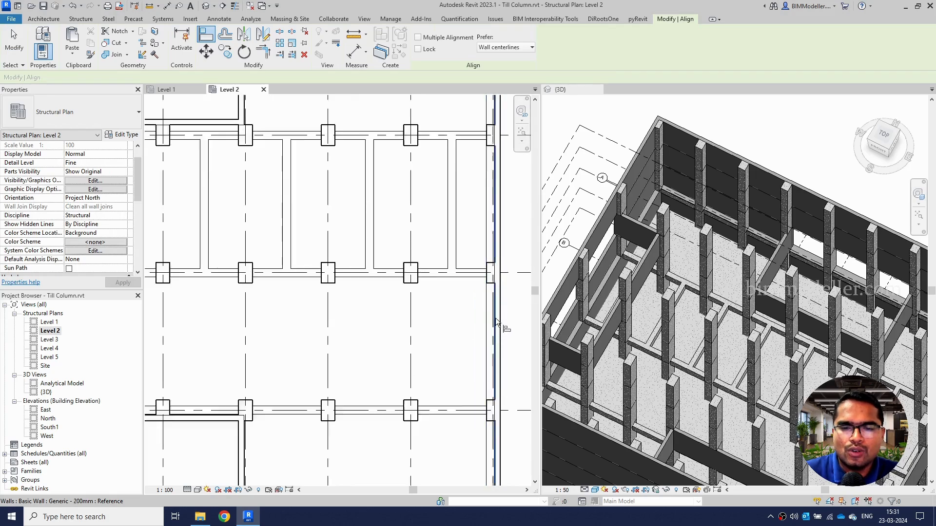
{"action": "scroll", "coordinate": [489, 312], "scroll_direction": "up", "scroll_amount": 3}
{"action": "left_click", "coordinate": [487, 303]}
{"action": "scroll", "coordinate": [431, 214], "scroll_direction": "down", "scroll_amount": 8}
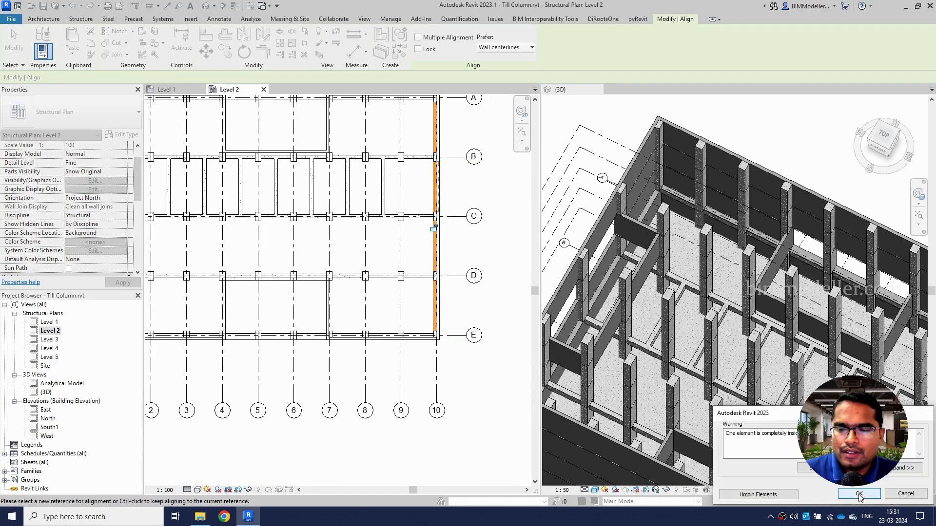
{"action": "scroll", "coordinate": [424, 180], "scroll_direction": "up", "scroll_amount": 3}
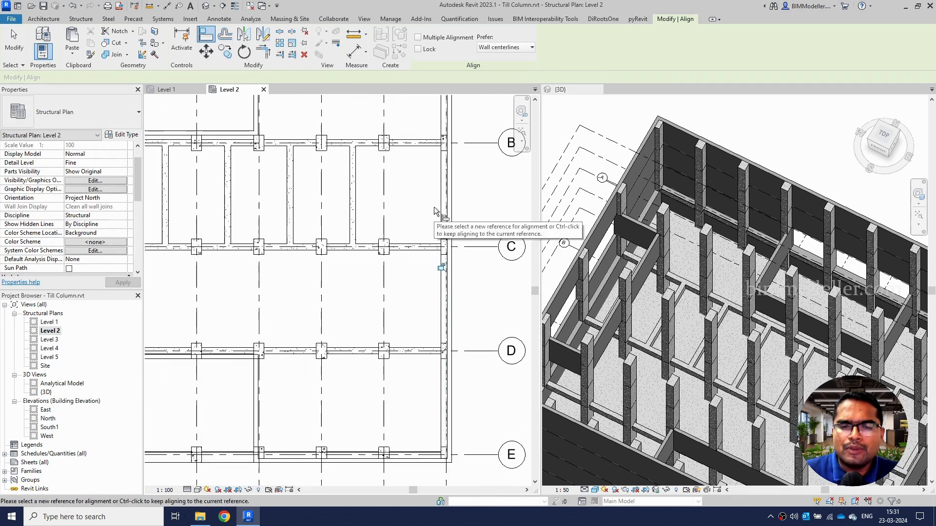
{"action": "middle_click_drag", "start_coordinate": [432, 217], "coordinate": [435, 274]}
{"action": "key", "text": "Escape"}
{"action": "key", "text": "Escape"}
End the alignment and check the secondary beam between grids 8 and 9 in the B–C bay.
{"action": "middle_click_drag", "start_coordinate": [376, 267], "coordinate": [422, 293]}
{"action": "left_click", "coordinate": [406, 291]}
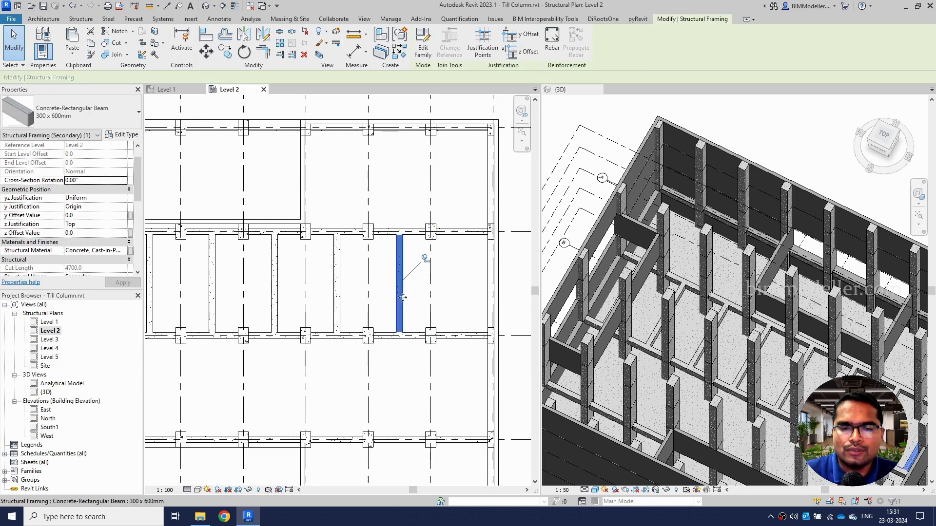
{"action": "left_click", "coordinate": [438, 316]}
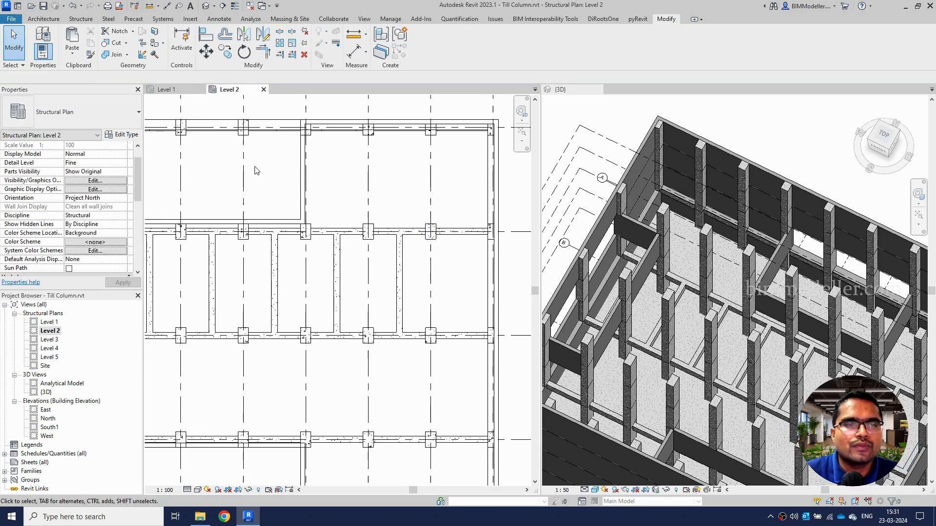
{"action": "scroll", "coordinate": [429, 297], "scroll_direction": "down", "scroll_amount": 2}
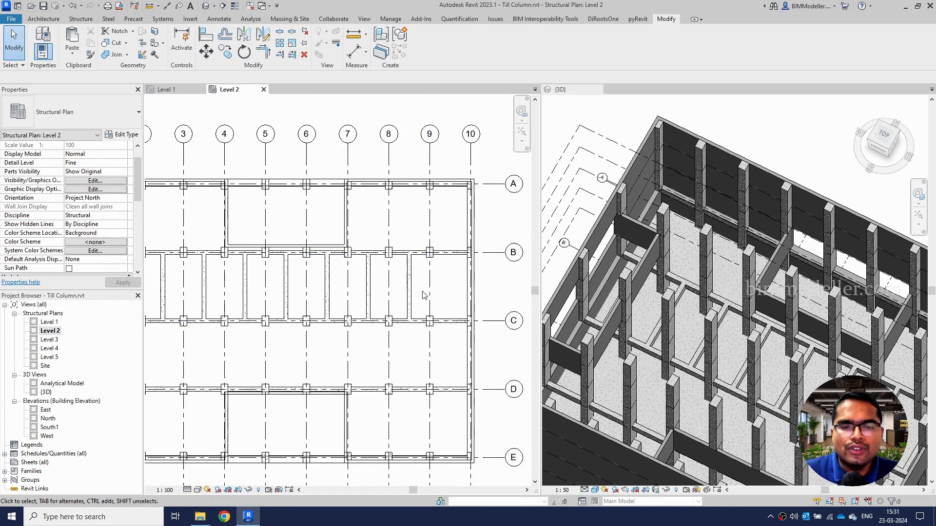
Edit the beam system's boundary between grids B and C, stretching its grid 10 edge outward past the wall.
{"action": "left_click", "coordinate": [451, 287]}
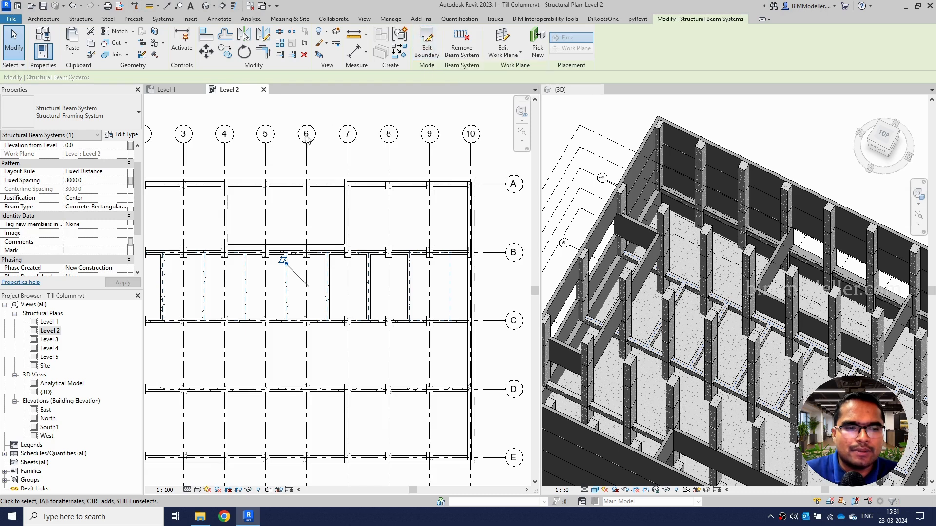
{"action": "scroll", "coordinate": [66, 225], "scroll_direction": "down", "scroll_amount": 3}
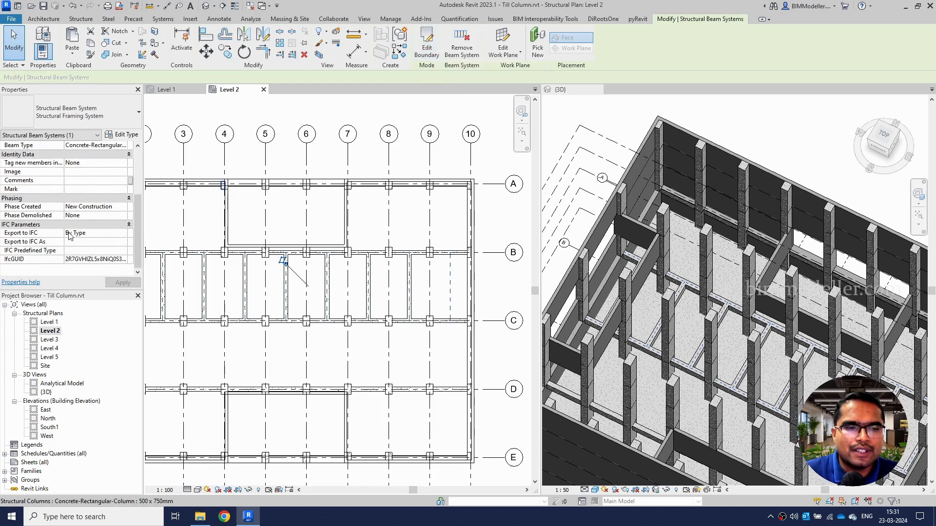
{"action": "left_click", "coordinate": [426, 47]}
{"action": "scroll", "coordinate": [476, 293], "scroll_direction": "up", "scroll_amount": 3}
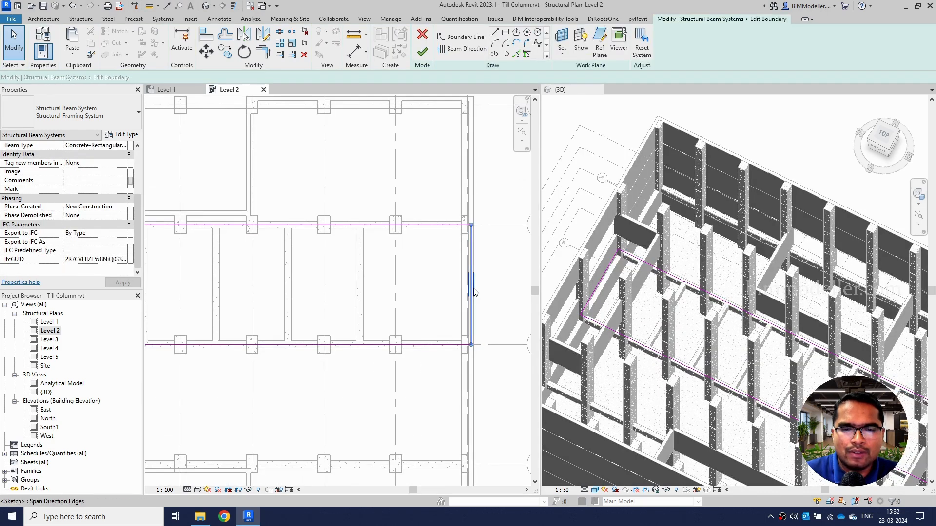
{"action": "left_click", "coordinate": [471, 285]}
{"action": "left_click_drag", "start_coordinate": [466, 282], "coordinate": [507, 292]}
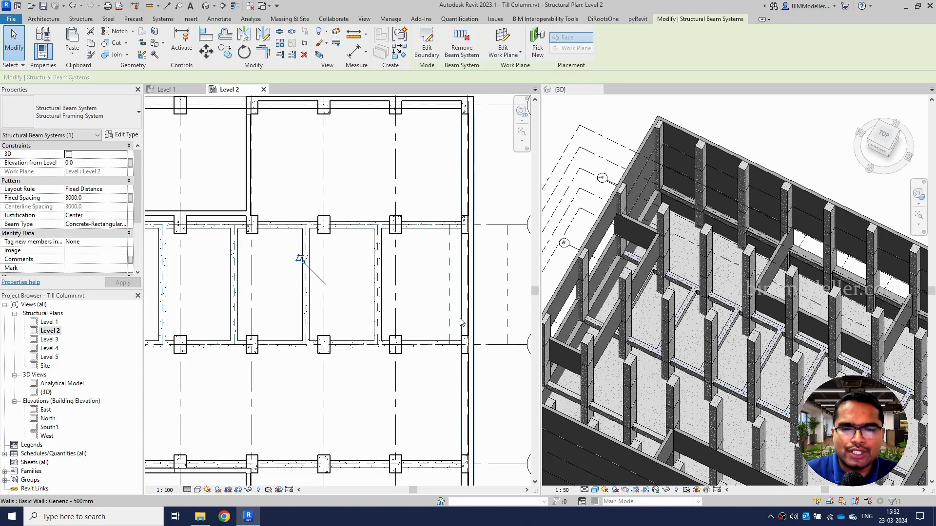
Examine the secondary beam layout between grids B and C and the beam system's extent beyond grid 10, then deselect it.
{"action": "scroll", "coordinate": [460, 322], "scroll_direction": "down", "scroll_amount": 3}
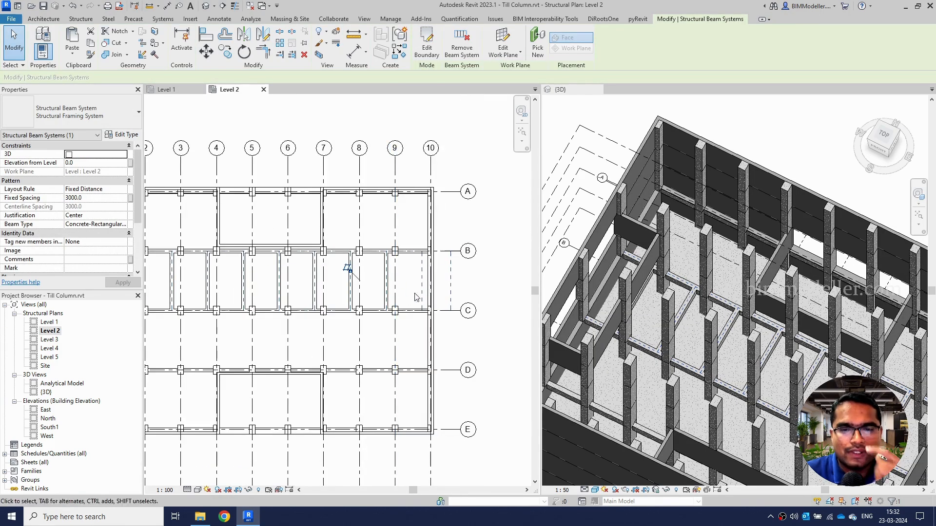
{"action": "scroll", "coordinate": [453, 292], "scroll_direction": "up", "scroll_amount": 2}
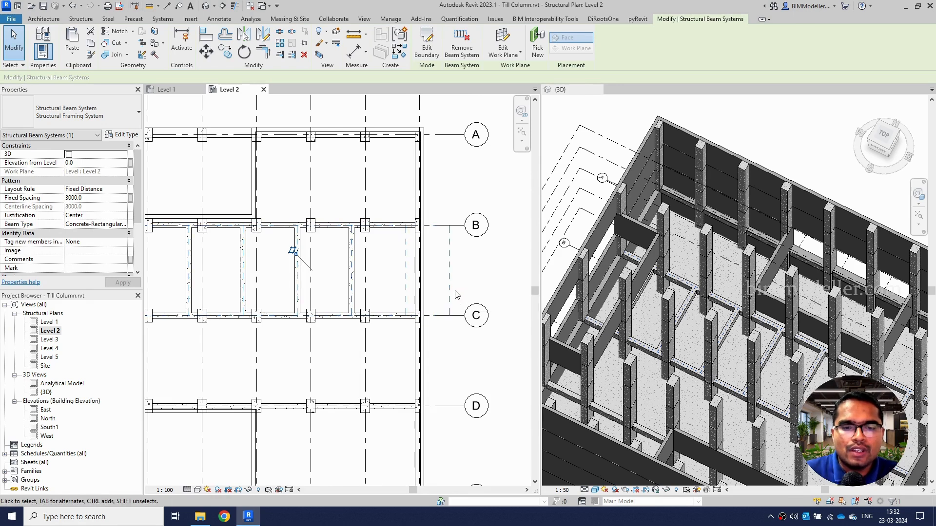
{"action": "scroll", "coordinate": [456, 294], "scroll_direction": "down", "scroll_amount": 3}
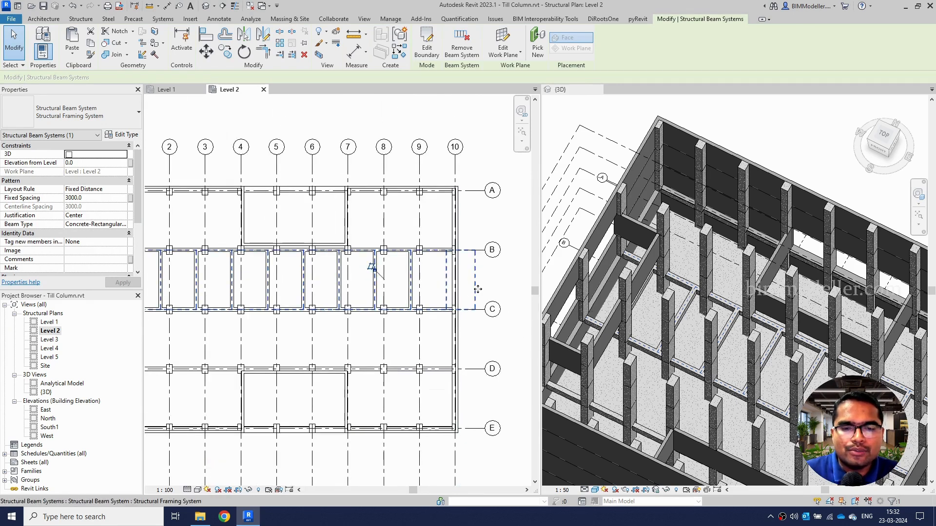
{"action": "scroll", "coordinate": [476, 288], "scroll_direction": "up", "scroll_amount": 2}
{"action": "scroll", "coordinate": [433, 277], "scroll_direction": "up", "scroll_amount": 2}
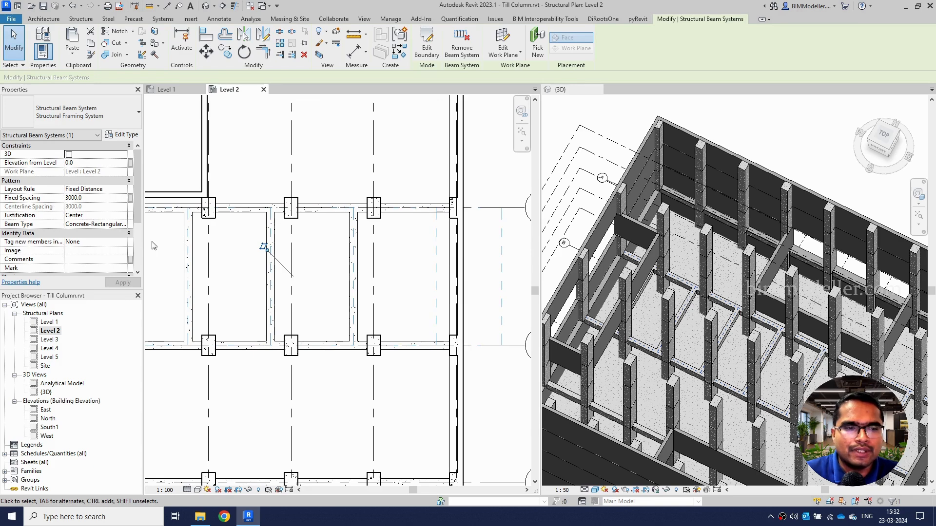
{"action": "scroll", "coordinate": [377, 280], "scroll_direction": "down", "scroll_amount": 2}
{"action": "scroll", "coordinate": [434, 279], "scroll_direction": "down", "scroll_amount": 2}
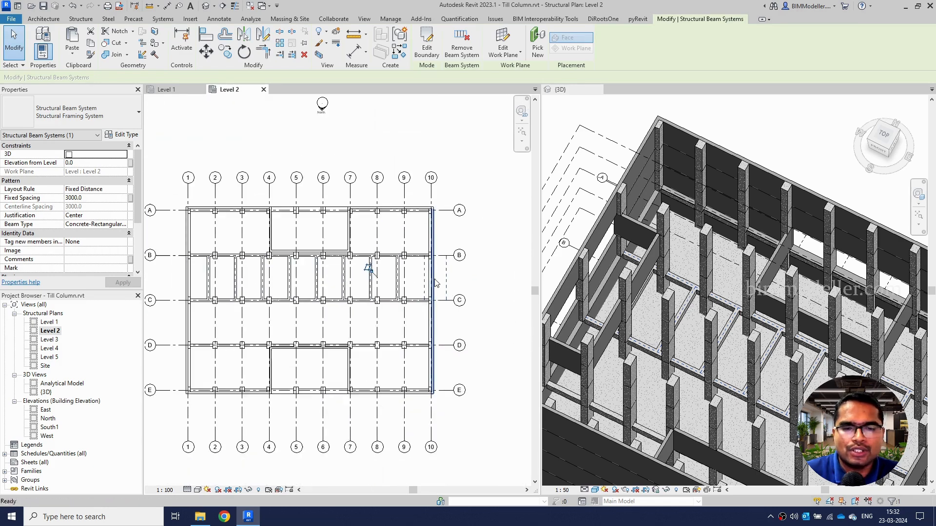
{"action": "key", "text": "Escape"}
{"action": "middle_click_drag", "start_coordinate": [424, 337], "coordinate": [439, 292]}
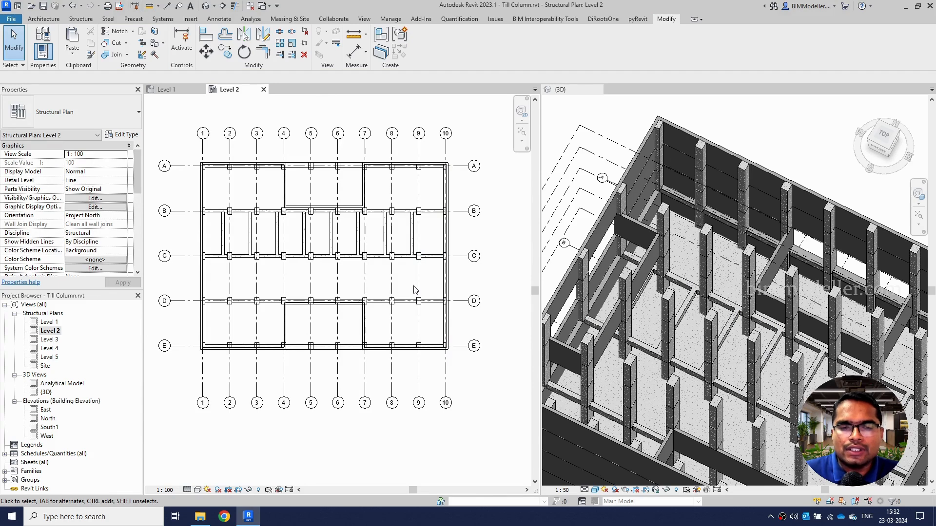
{"action": "scroll", "coordinate": [447, 223], "scroll_direction": "up", "scroll_amount": 1}
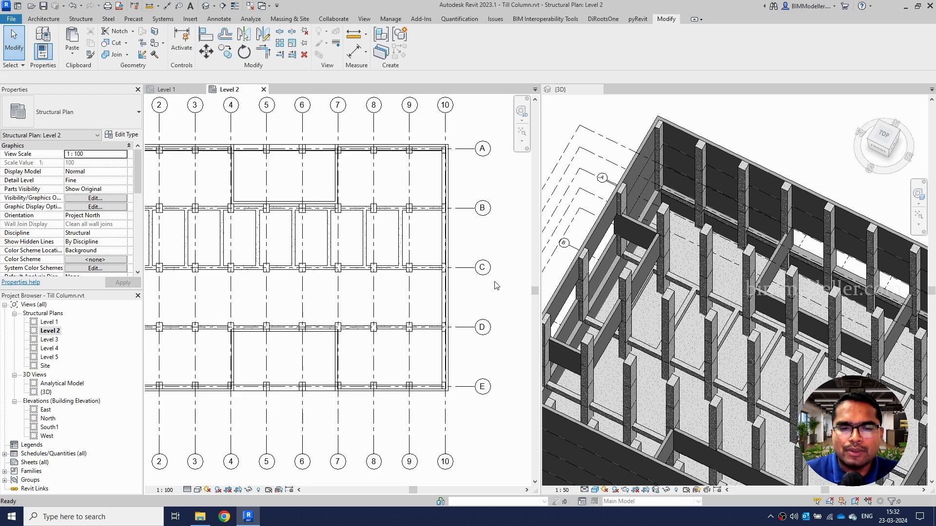
Undo the boundary edit, the beam alignment and unpinning, and the beam system placement between grids B and C.
{"action": "key", "text": "ctrl+z"}
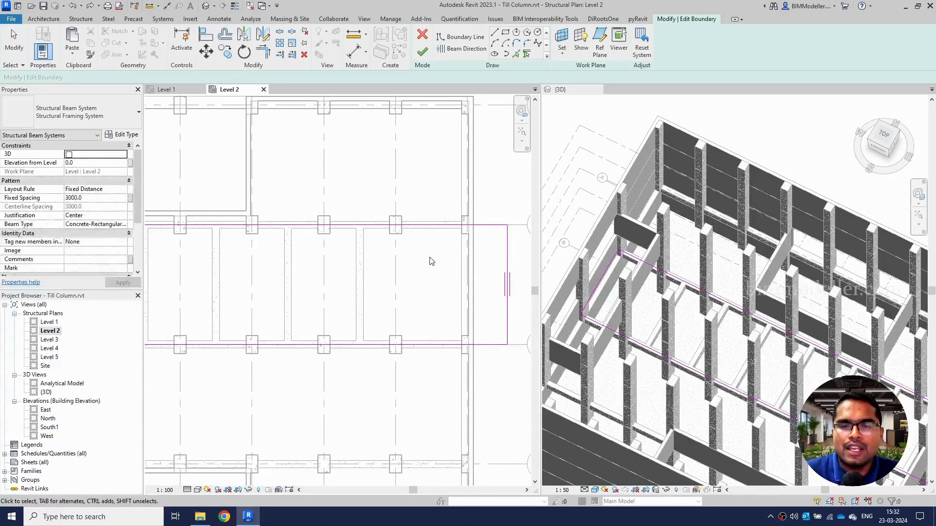
{"action": "left_click", "coordinate": [421, 51]}
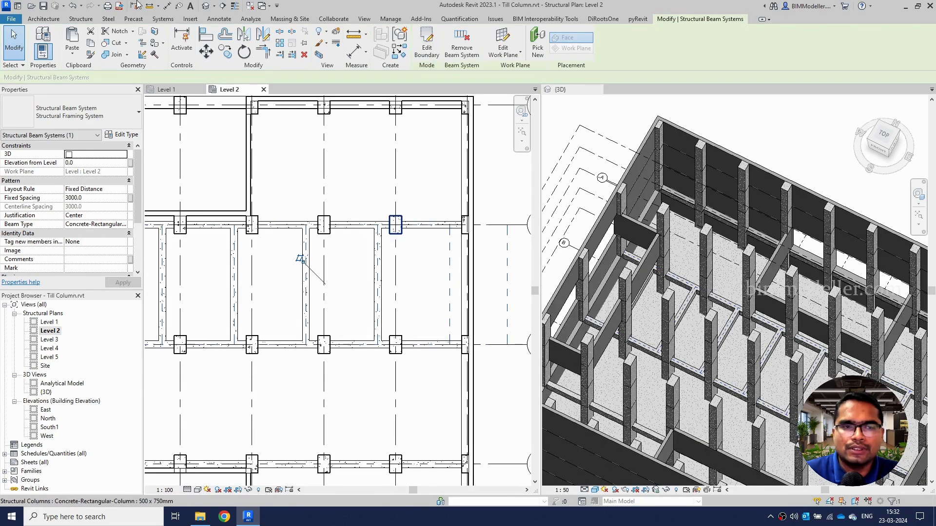
{"action": "left_click", "coordinate": [81, 6]}
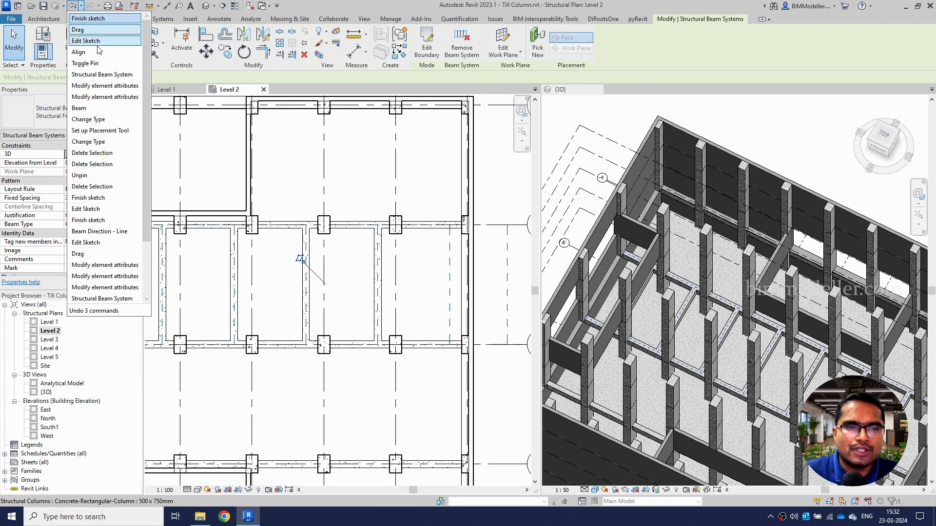
{"action": "left_click", "coordinate": [111, 77]}
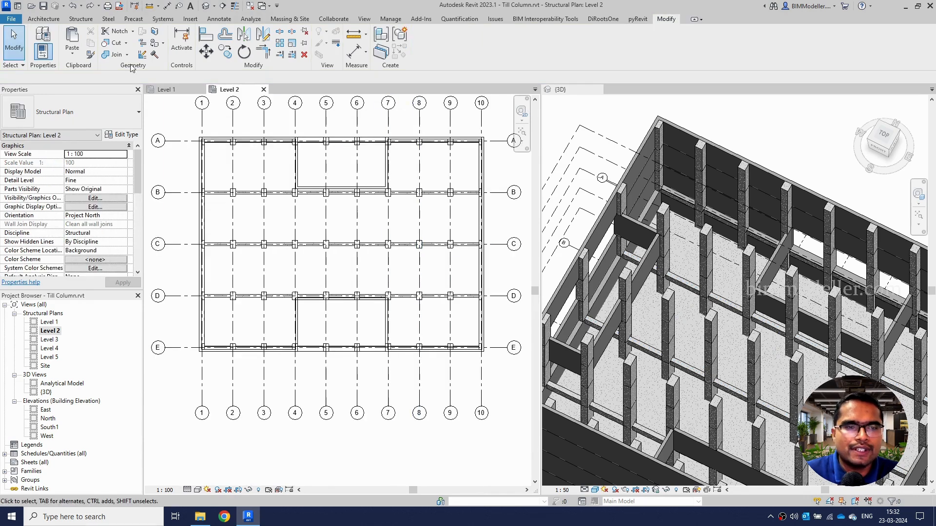
Place 300 x 600mm beams on Level 2 along grids 1 to 10 using On Grids, and end beam placement.
{"action": "left_click", "coordinate": [80, 19]}
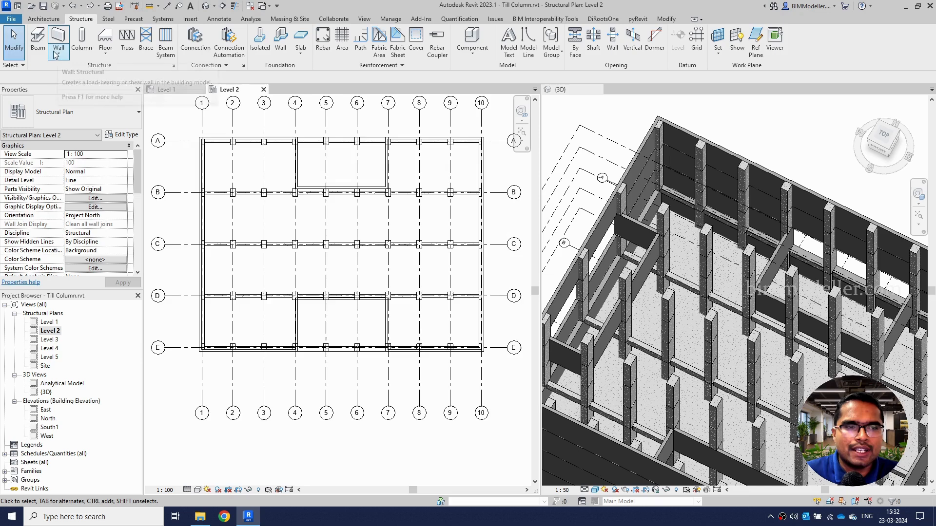
{"action": "left_click", "coordinate": [38, 40]}
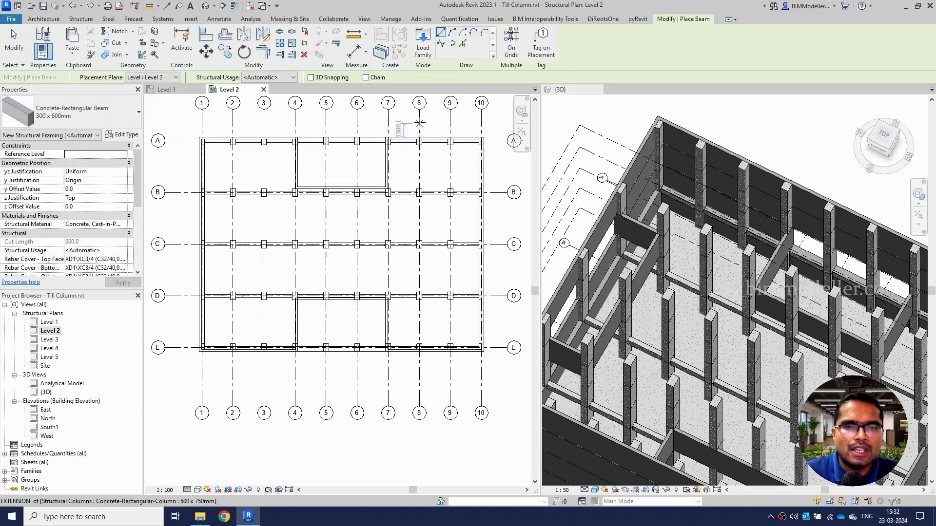
{"action": "left_click", "coordinate": [510, 44]}
{"action": "middle_click", "coordinate": [434, 351]}
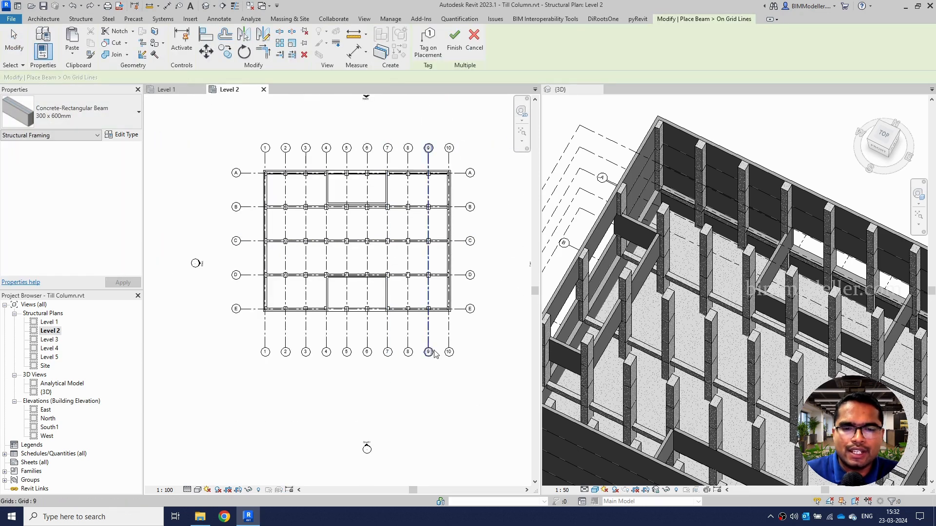
{"action": "left_click_drag", "start_coordinate": [456, 332], "coordinate": [218, 331]}
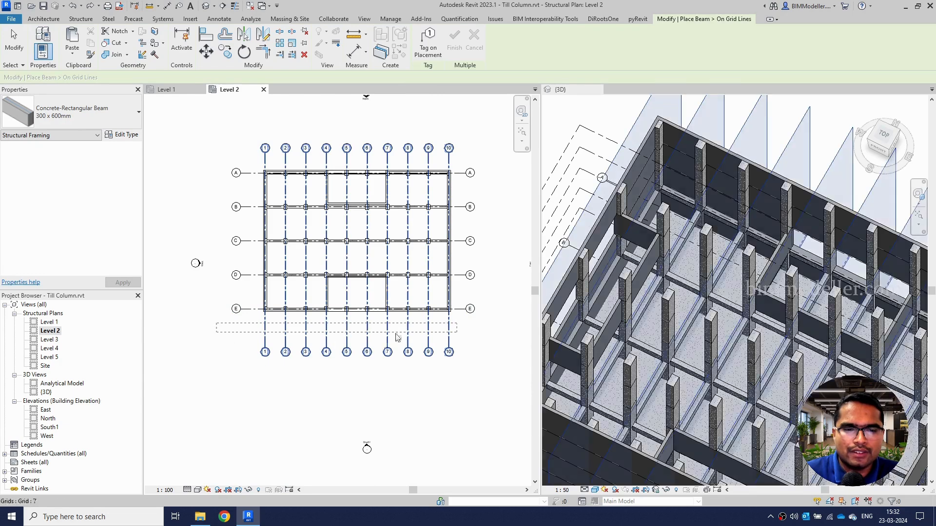
{"action": "left_click", "coordinate": [453, 43]}
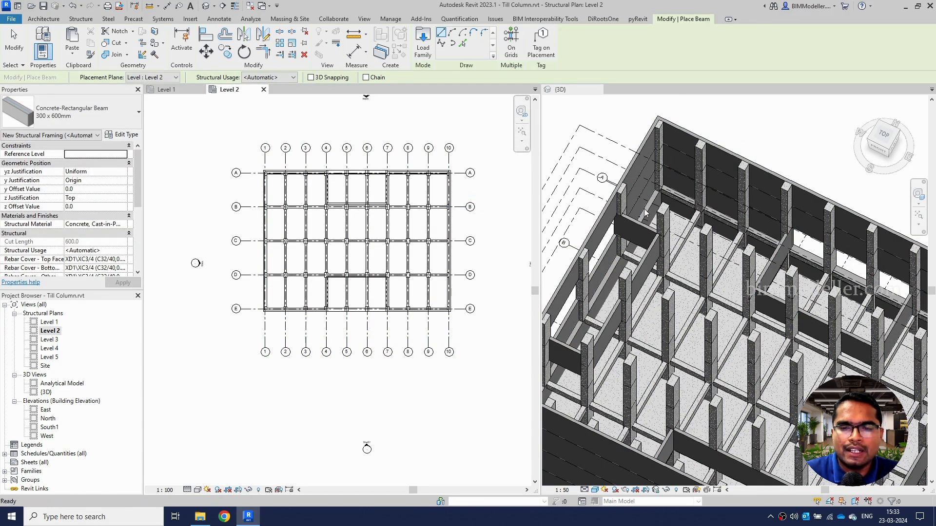
{"action": "scroll", "coordinate": [682, 243], "scroll_direction": "down", "scroll_amount": 5}
{"action": "middle_click_drag", "start_coordinate": [691, 263], "coordinate": [714, 248], "text": "shift"}
{"action": "scroll", "coordinate": [689, 258], "scroll_direction": "up", "scroll_amount": 5}
{"action": "key", "text": "Escape"}
{"action": "key", "text": "Escape"}
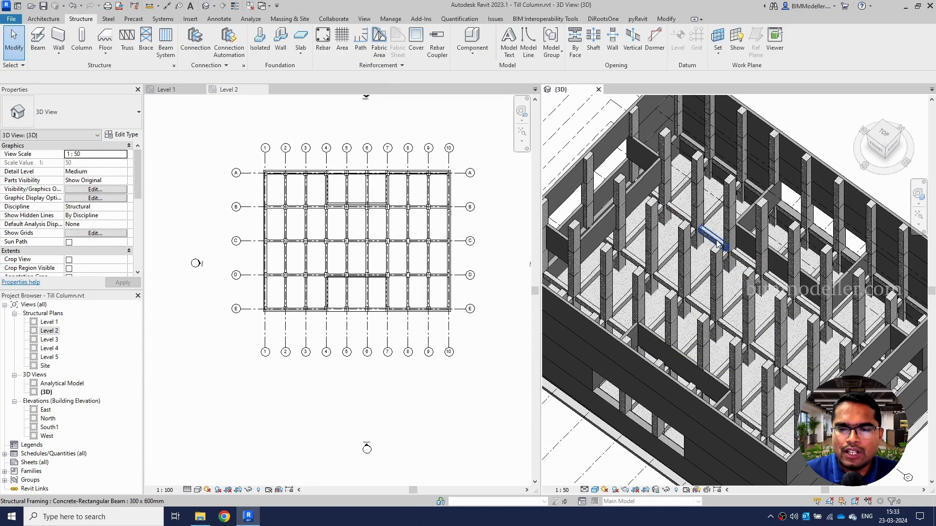
Select all instances of the 300 x 600mm beam, review them in plan and 3D, and clear the selection.
{"action": "left_click", "coordinate": [717, 242]}
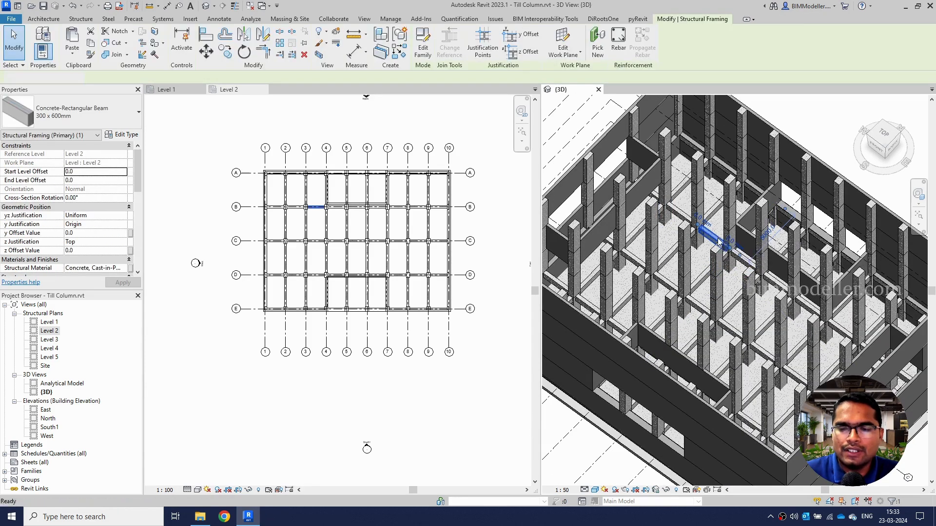
{"action": "key", "text": "s"}
{"action": "key", "text": "a"}
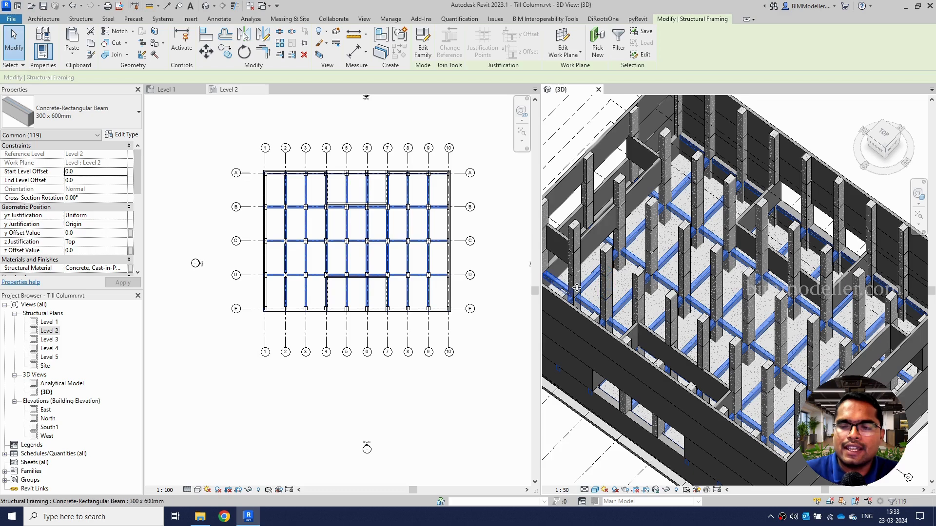
{"action": "middle_click_drag", "start_coordinate": [689, 260], "coordinate": [691, 344], "text": "shift"}
{"action": "scroll", "coordinate": [645, 251], "scroll_direction": "down", "scroll_amount": 3}
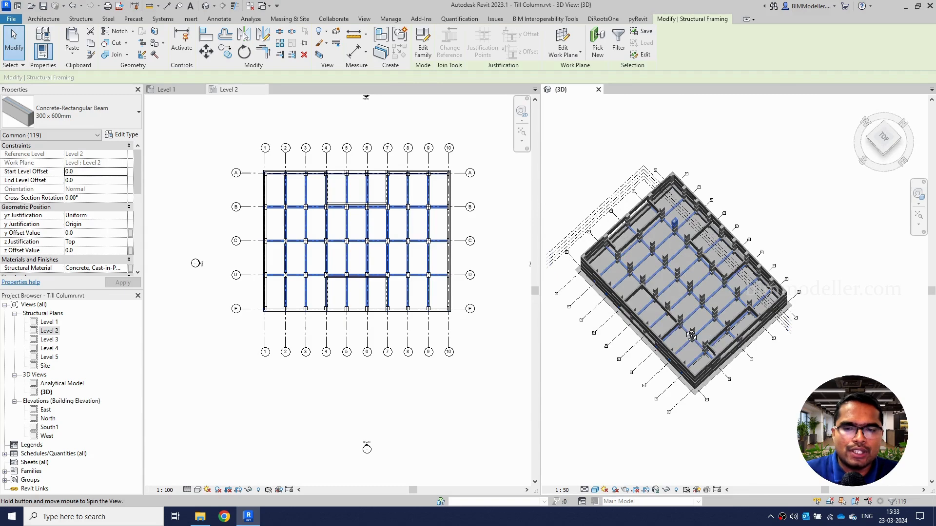
{"action": "left_click", "coordinate": [478, 311]}
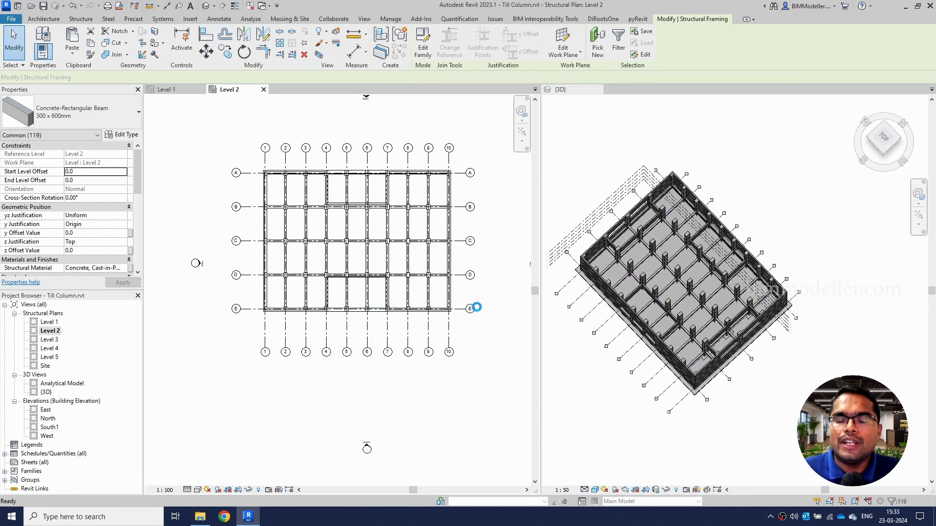
Select the beam on grid C between grids 5 and 6 and examine its end at the grid 5 column.
{"action": "scroll", "coordinate": [367, 273], "scroll_direction": "up", "scroll_amount": 3}
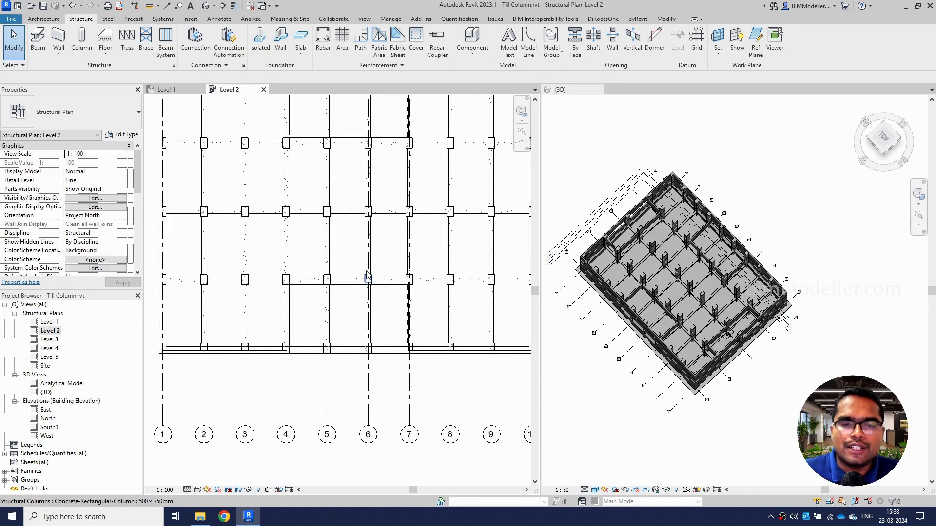
{"action": "left_click", "coordinate": [349, 213]}
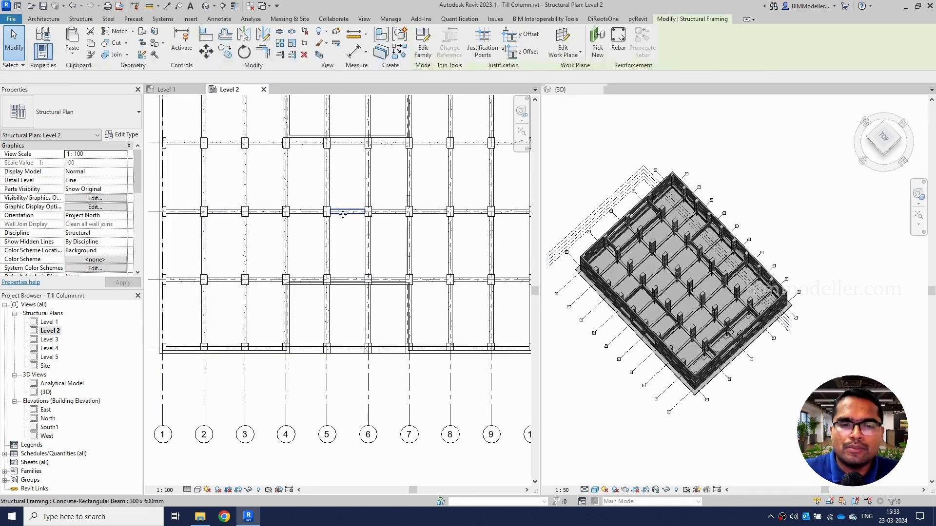
{"action": "scroll", "coordinate": [342, 214], "scroll_direction": "up", "scroll_amount": 3}
{"action": "scroll", "coordinate": [326, 210], "scroll_direction": "up", "scroll_amount": 3}
{"action": "scroll", "coordinate": [339, 205], "scroll_direction": "up", "scroll_amount": 3}
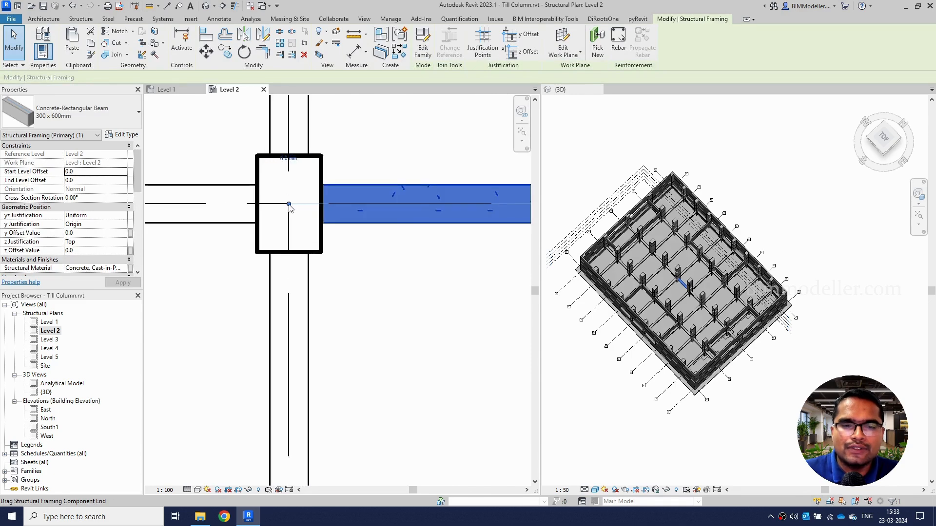
{"action": "left_click_drag", "start_coordinate": [340, 204], "coordinate": [290, 204]}
{"action": "scroll", "coordinate": [292, 210], "scroll_direction": "down", "scroll_amount": 1}
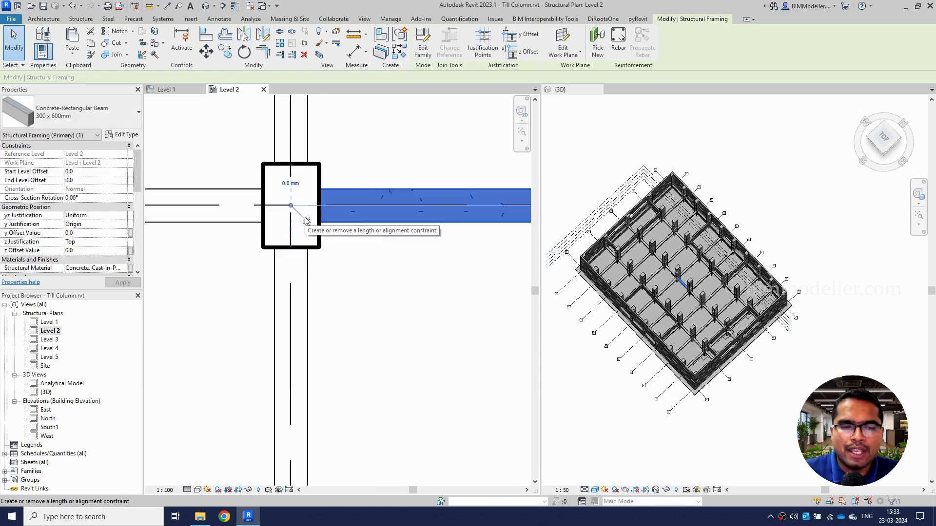
Try a Start Level Offset of 500 mm on the selected grid C beam, reset it to 0, and deselect the beam.
{"action": "left_click", "coordinate": [97, 172]}
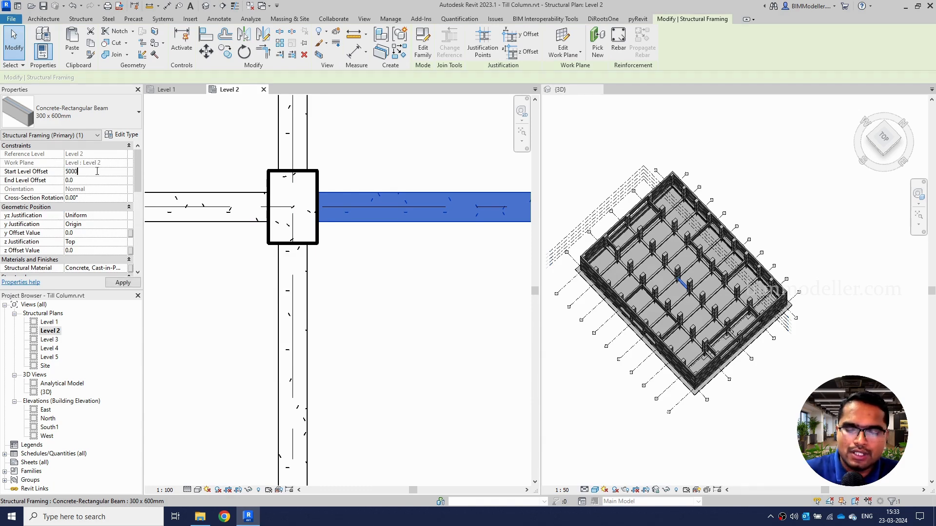
{"action": "type", "text": "500"}
{"action": "key", "text": "Return"}
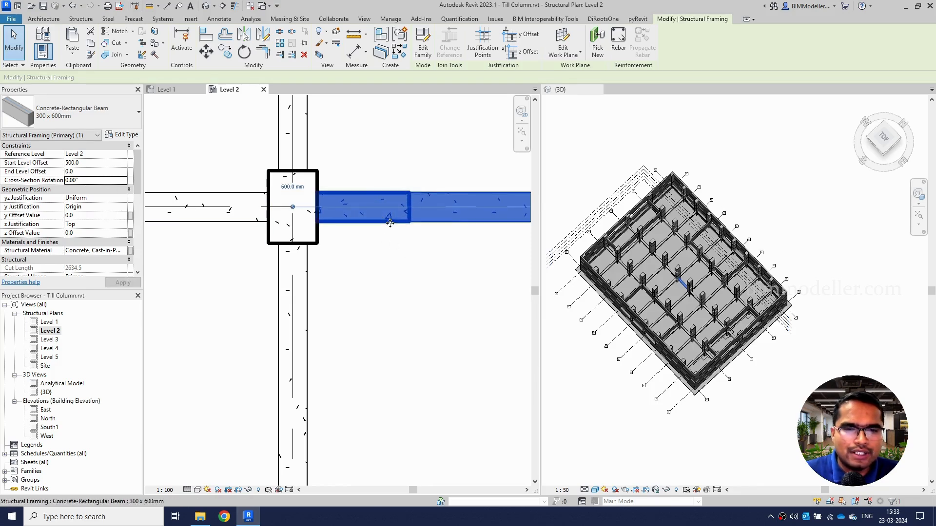
{"action": "left_click", "coordinate": [91, 163]}
{"action": "type", "text": "0"}
{"action": "key", "text": "Return"}
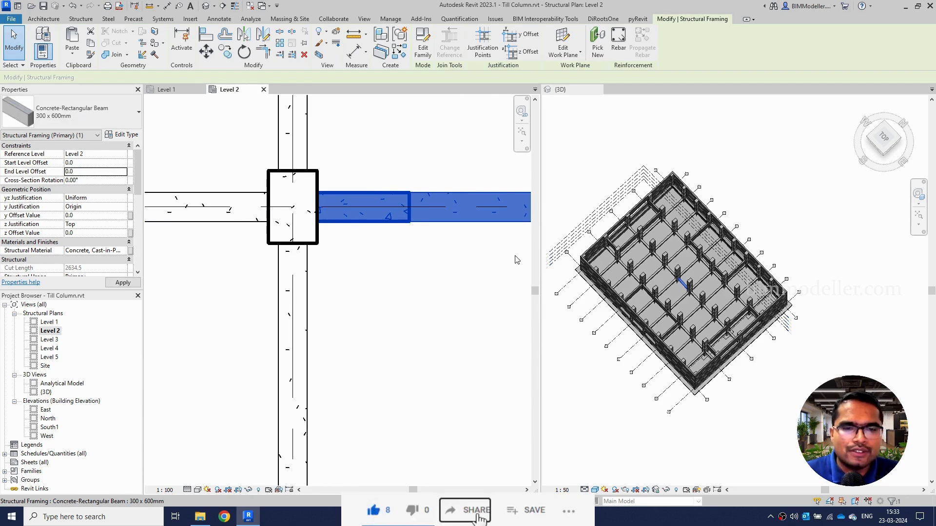
{"action": "scroll", "coordinate": [341, 205], "scroll_direction": "down", "scroll_amount": 3}
{"action": "left_click", "coordinate": [372, 251]}
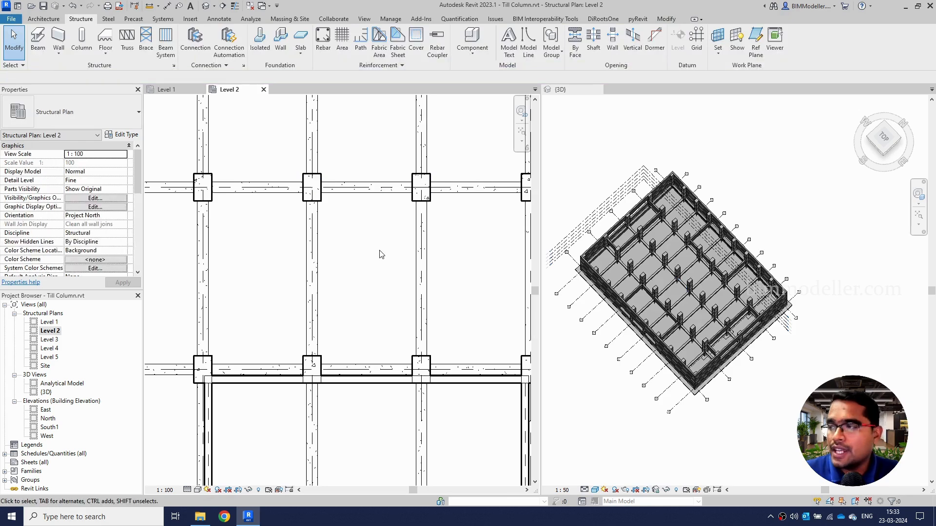
{"action": "scroll", "coordinate": [376, 283], "scroll_direction": "down", "scroll_amount": 4}
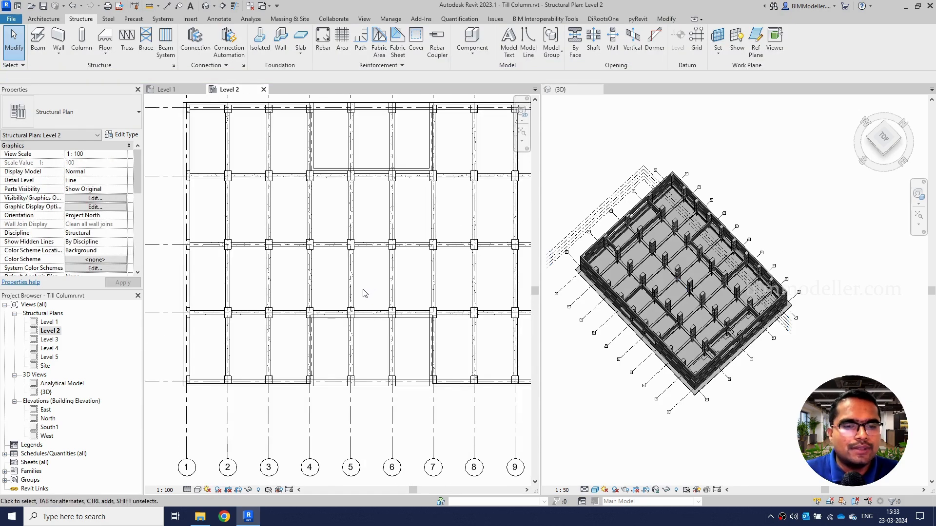
{"action": "left_click", "coordinate": [369, 315]}
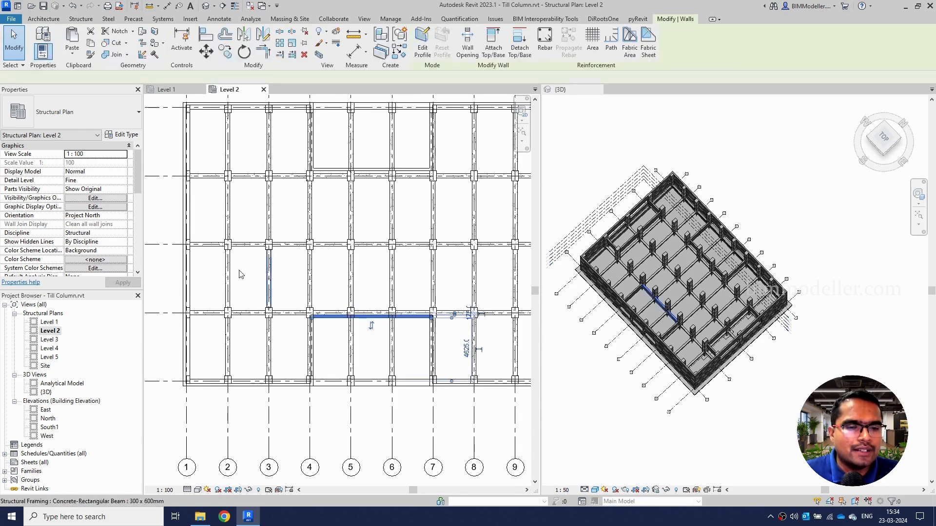
{"action": "key", "text": "Escape"}
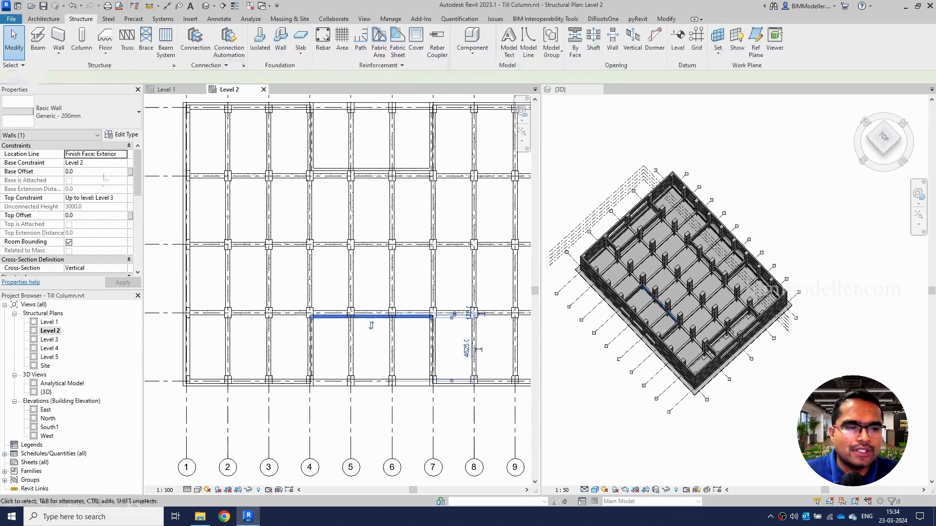
{"action": "scroll", "coordinate": [392, 301], "scroll_direction": "down", "scroll_amount": 2}
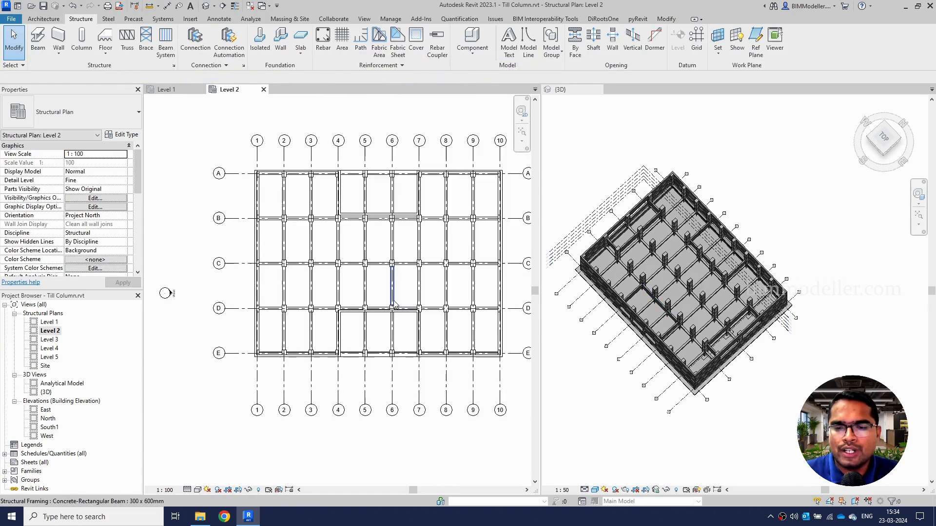